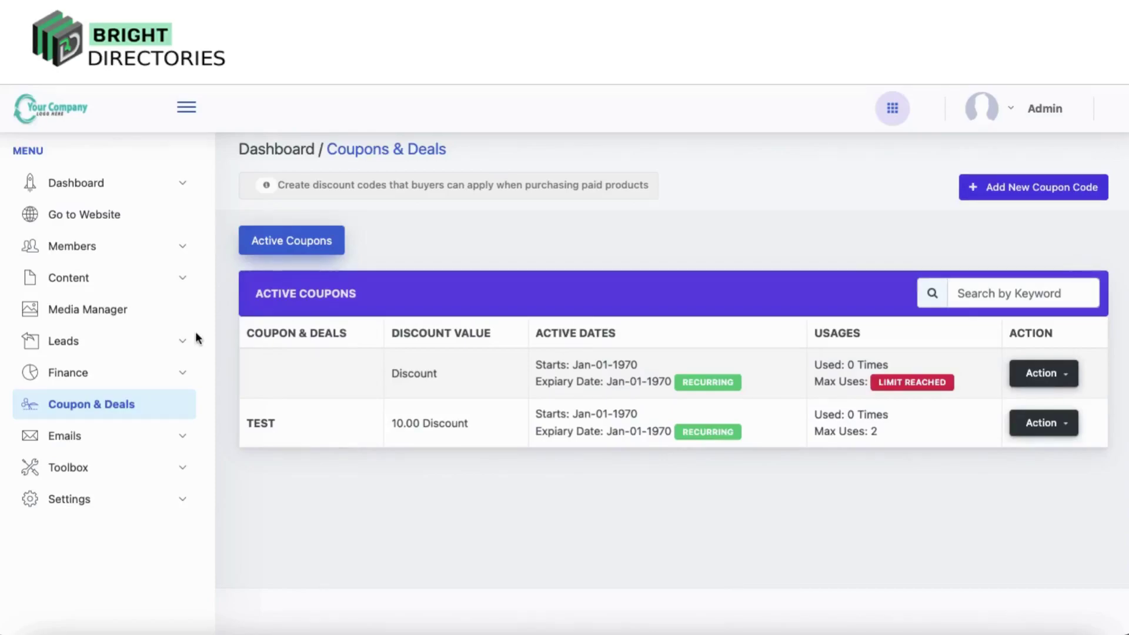
# Expand the Dashboard, Members and Content sidebar sections and open the Media Manager
pyautogui.click(90, 185)
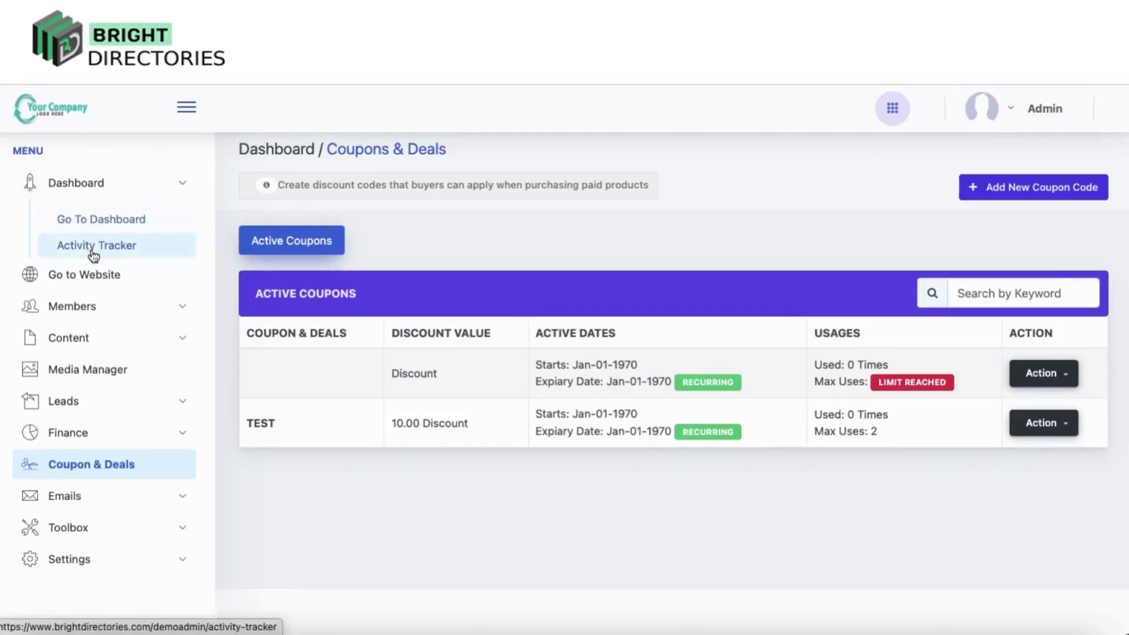
pyautogui.click(68, 306)
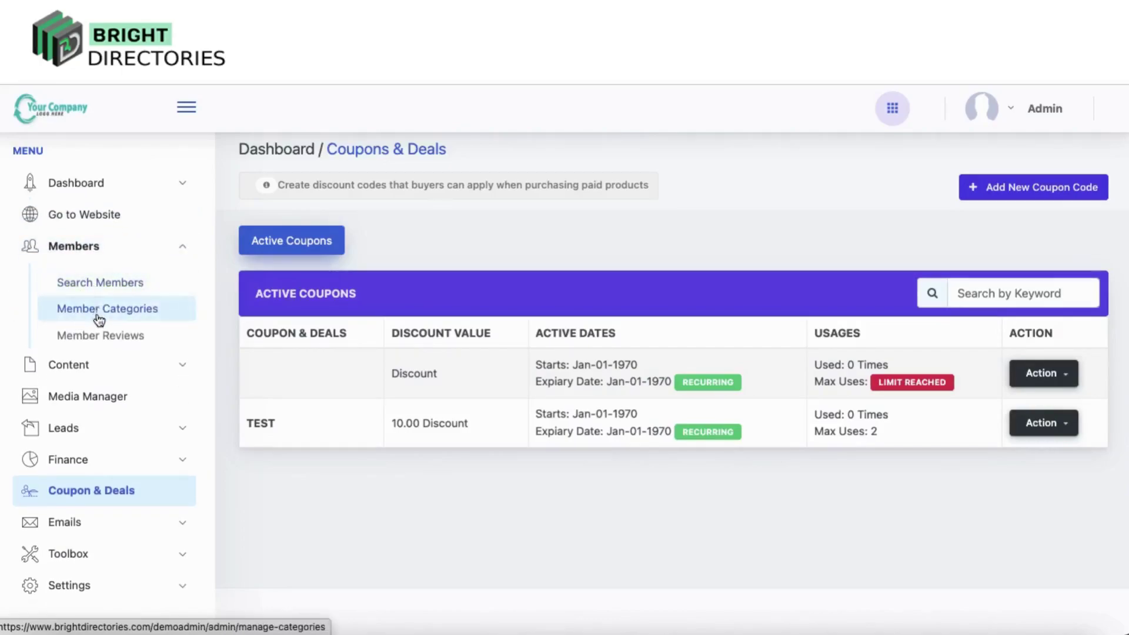
pyautogui.click(81, 367)
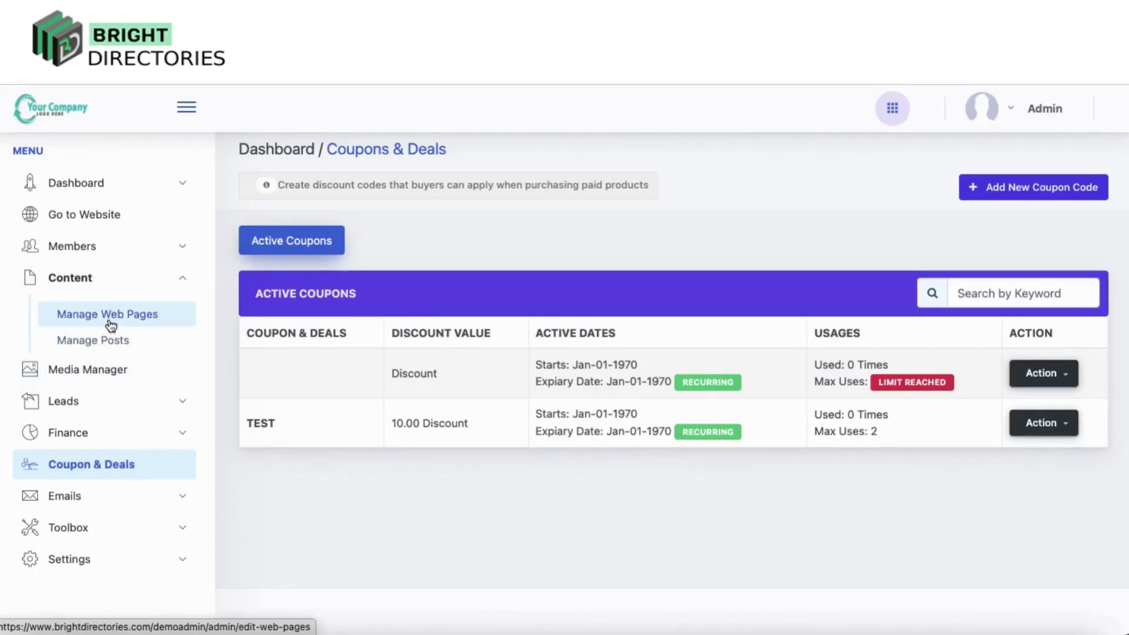
pyautogui.click(99, 371)
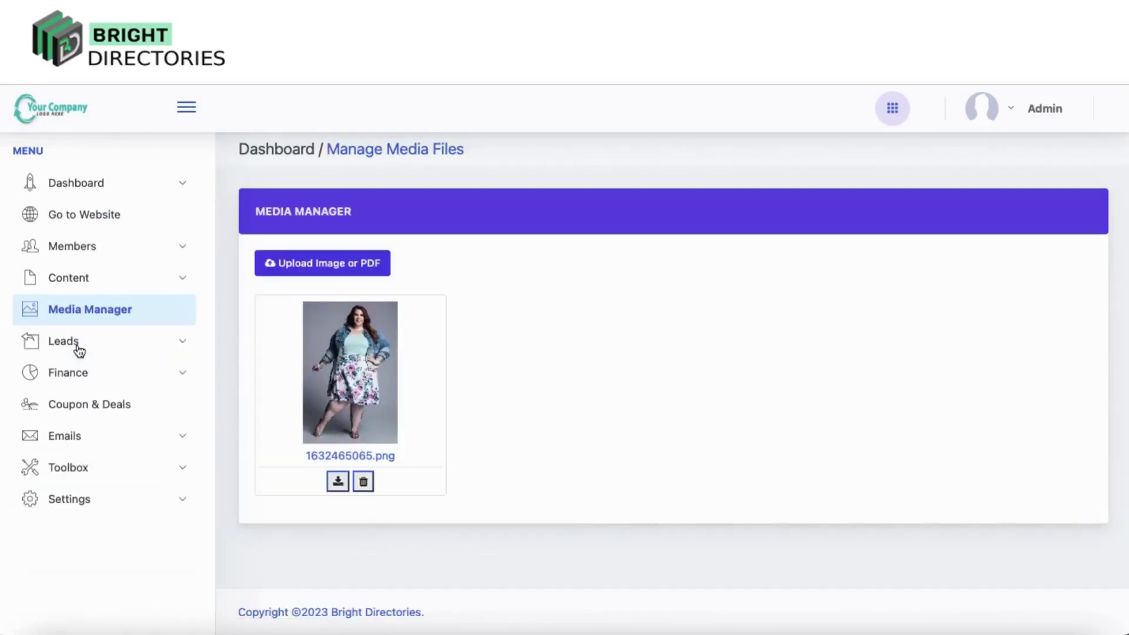
# Open Leads > Manage Leads to see submitted leads, then expand Finance and open its product page
pyautogui.click(74, 346)
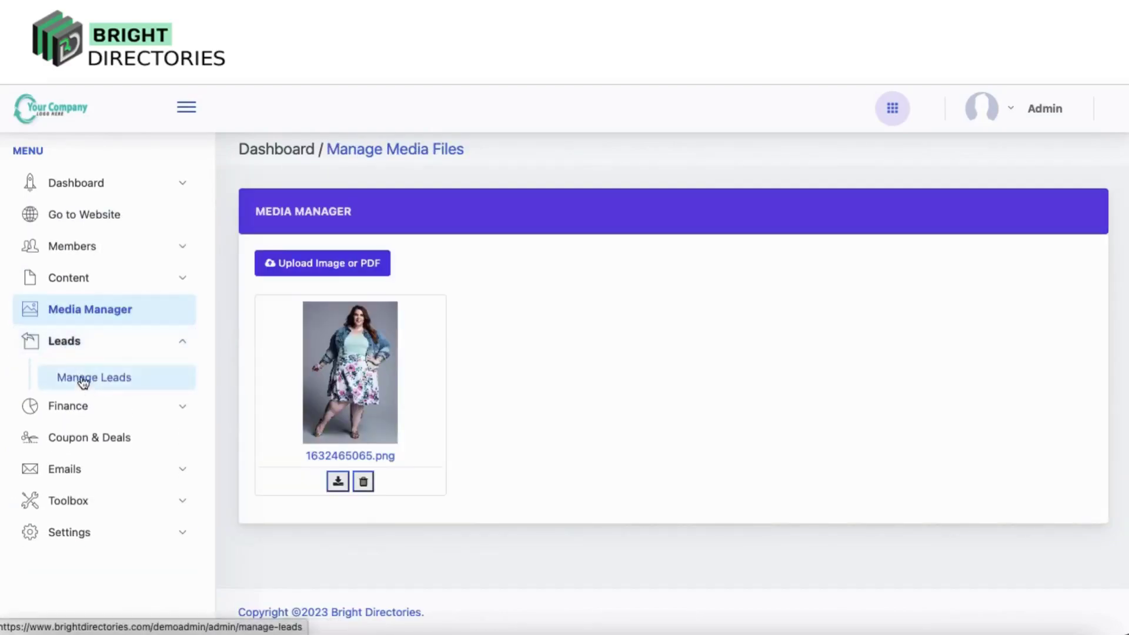
pyautogui.click(82, 381)
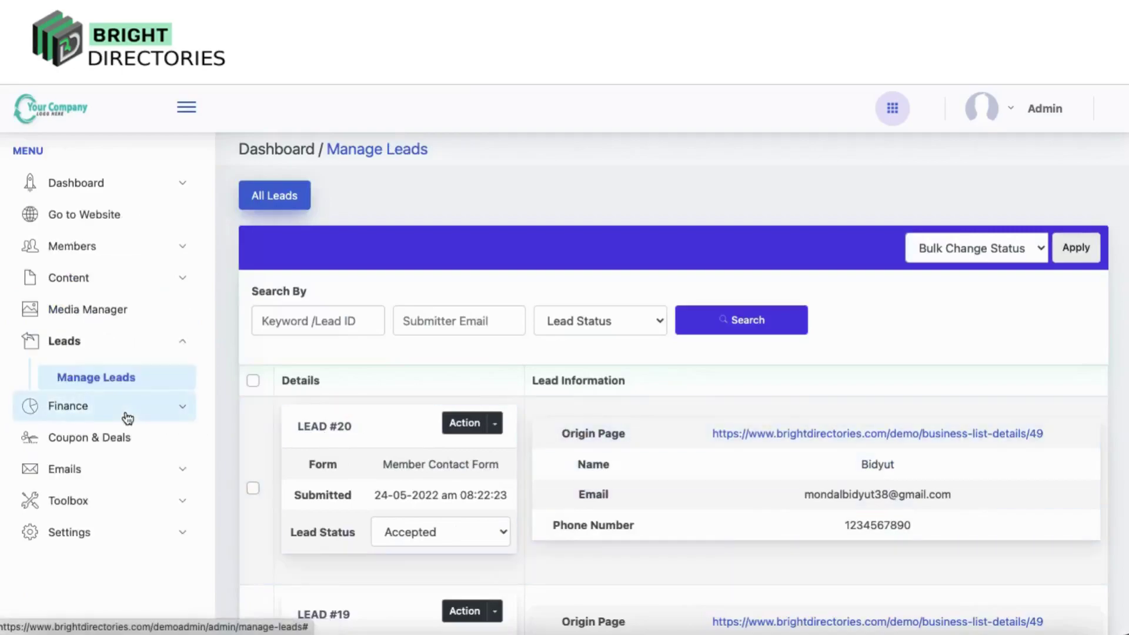
pyautogui.click(126, 413)
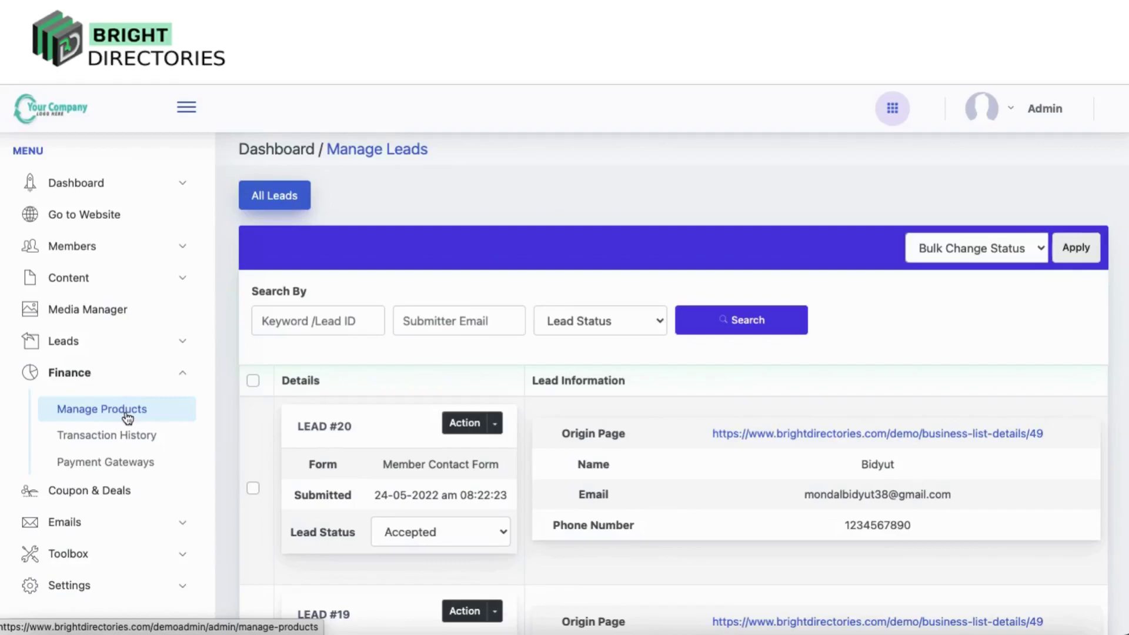
pyautogui.click(127, 415)
# Open Transaction History and step through the Upcoming, Pending, Refunded and Stopped payment lists
pyautogui.click(125, 445)
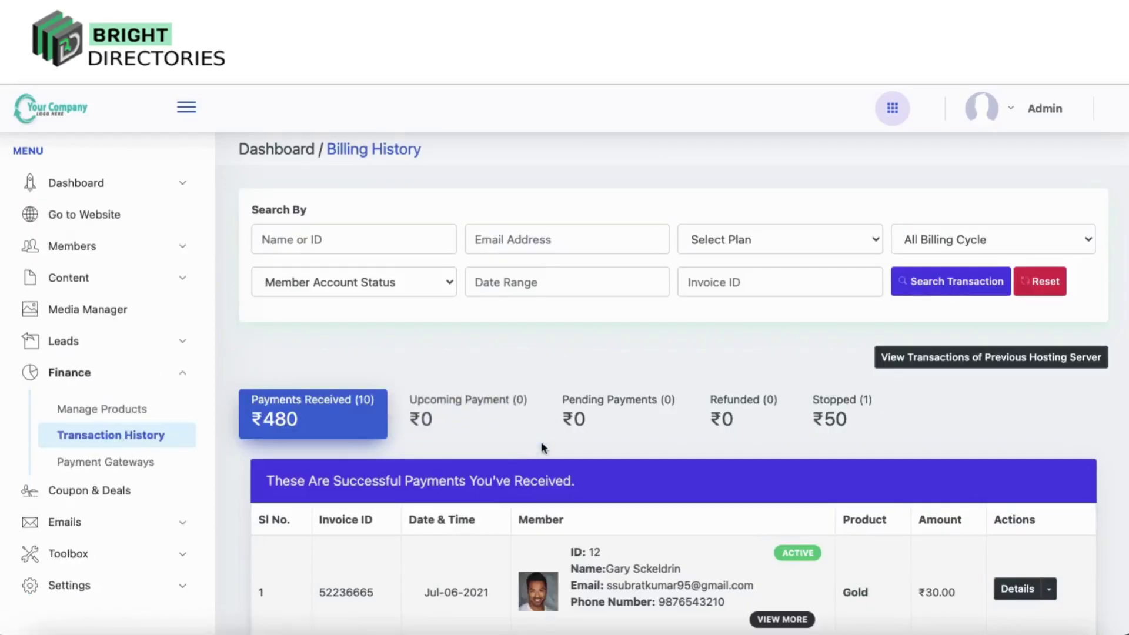
pyautogui.scroll(-3, 540, 446)
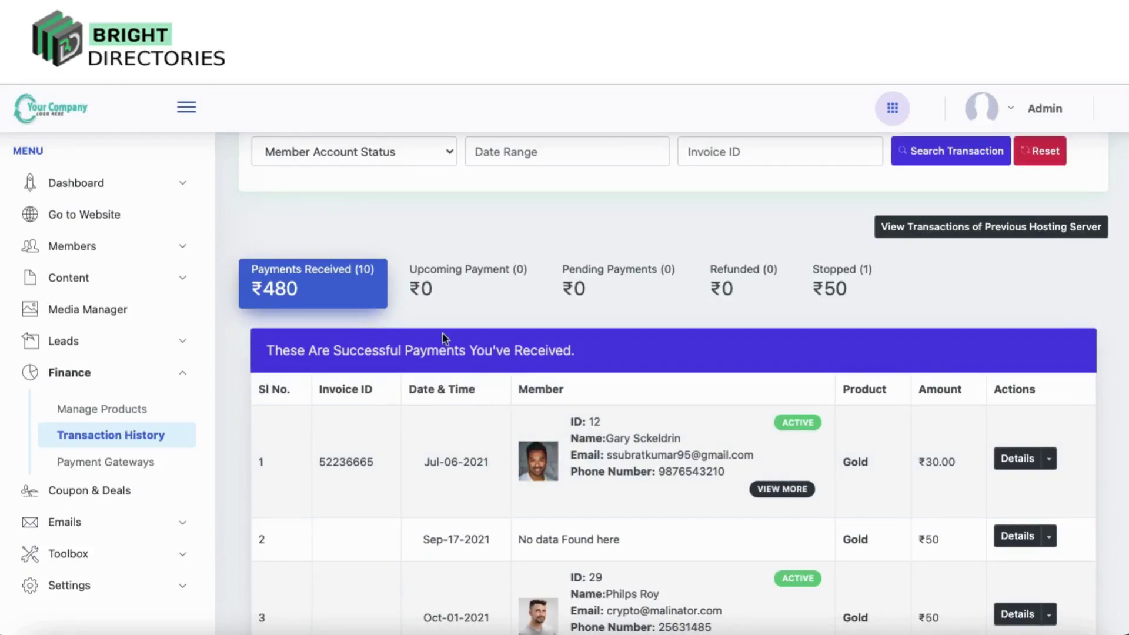
pyautogui.click(440, 284)
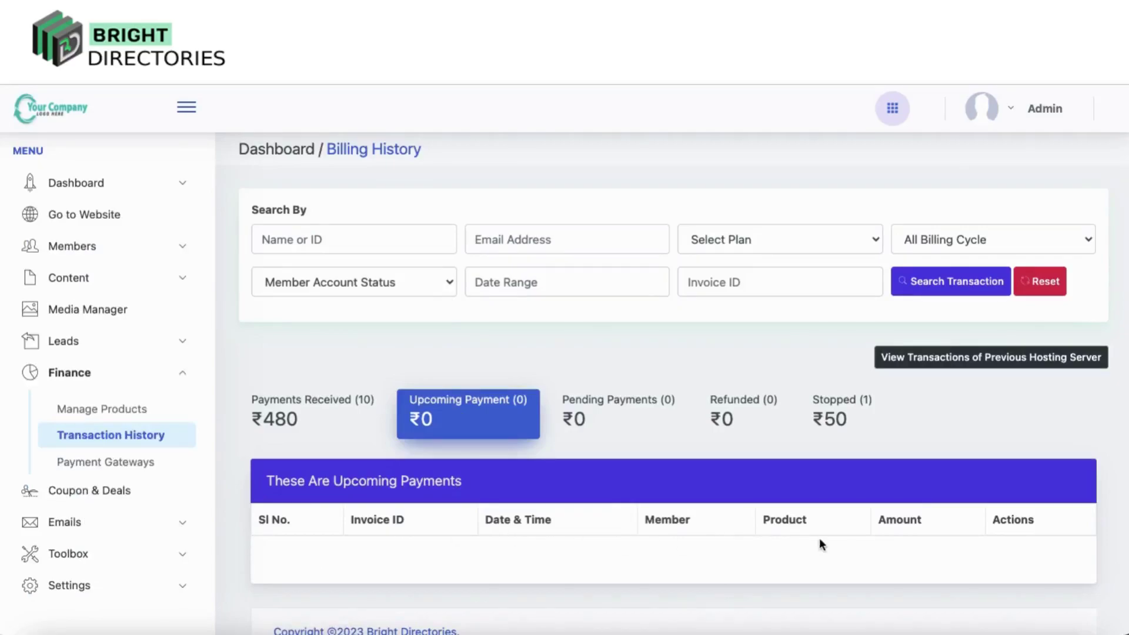
pyautogui.click(605, 402)
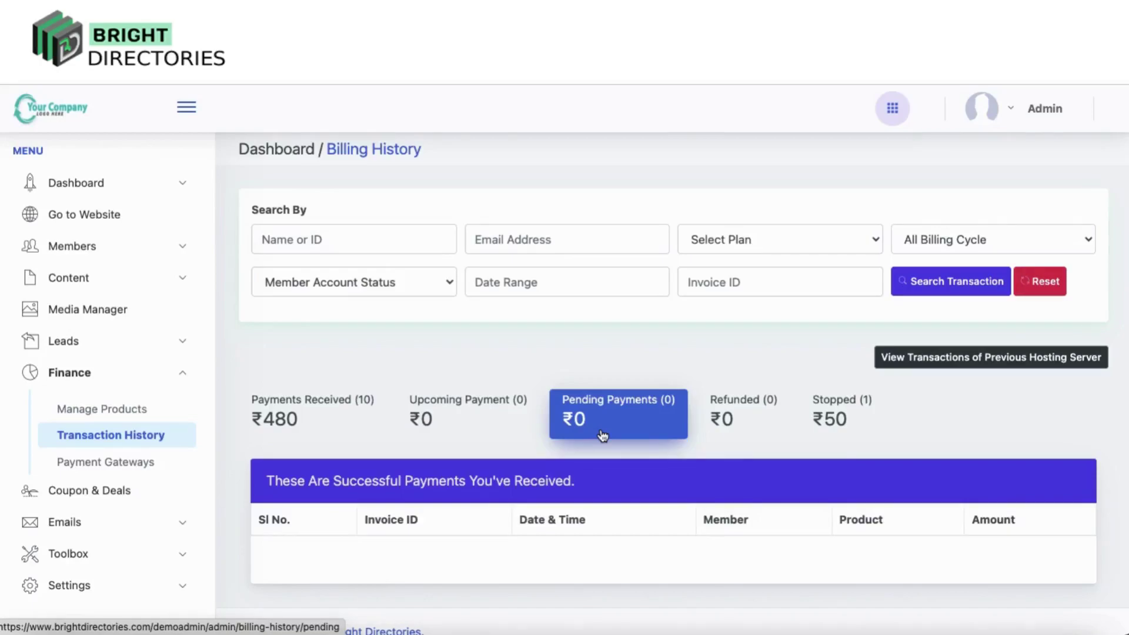
pyautogui.click(740, 415)
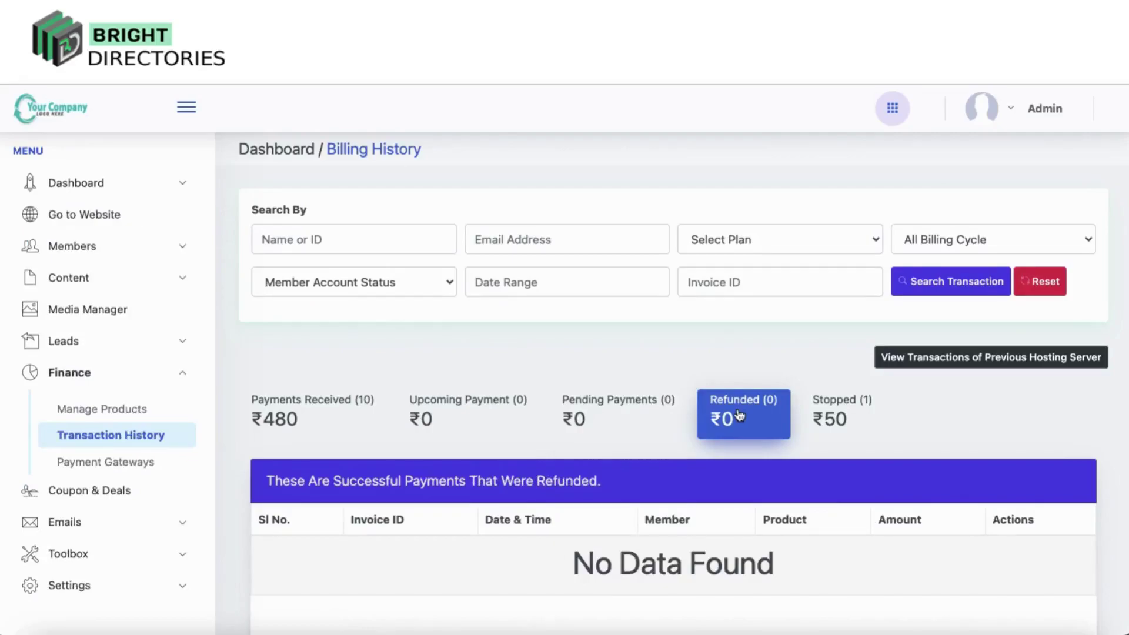
pyautogui.click(844, 410)
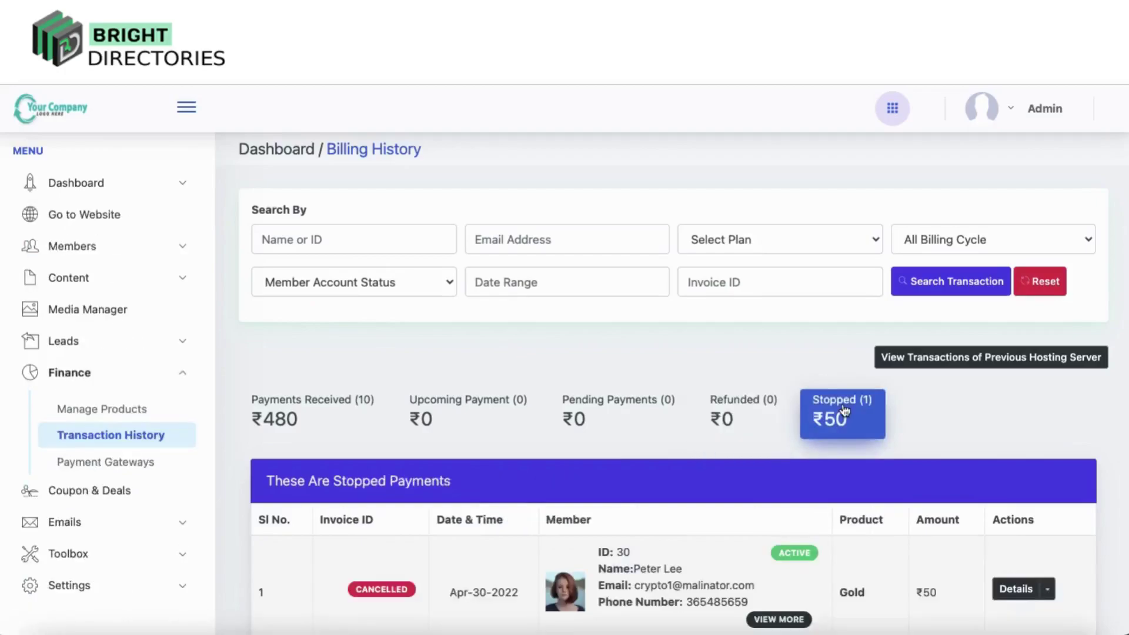
pyautogui.scroll(-2, 550, 492)
pyautogui.scroll(-1, 551, 497)
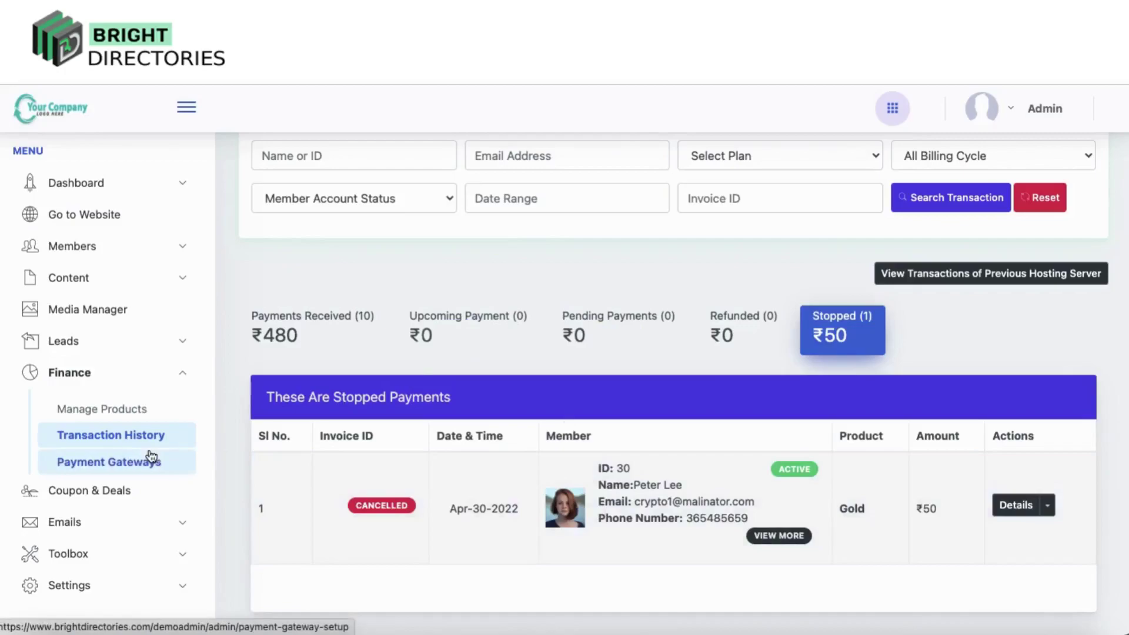
# Confirm Stripe is the active payment gateway, then go back to the Coupons & Deals list
pyautogui.click(152, 458)
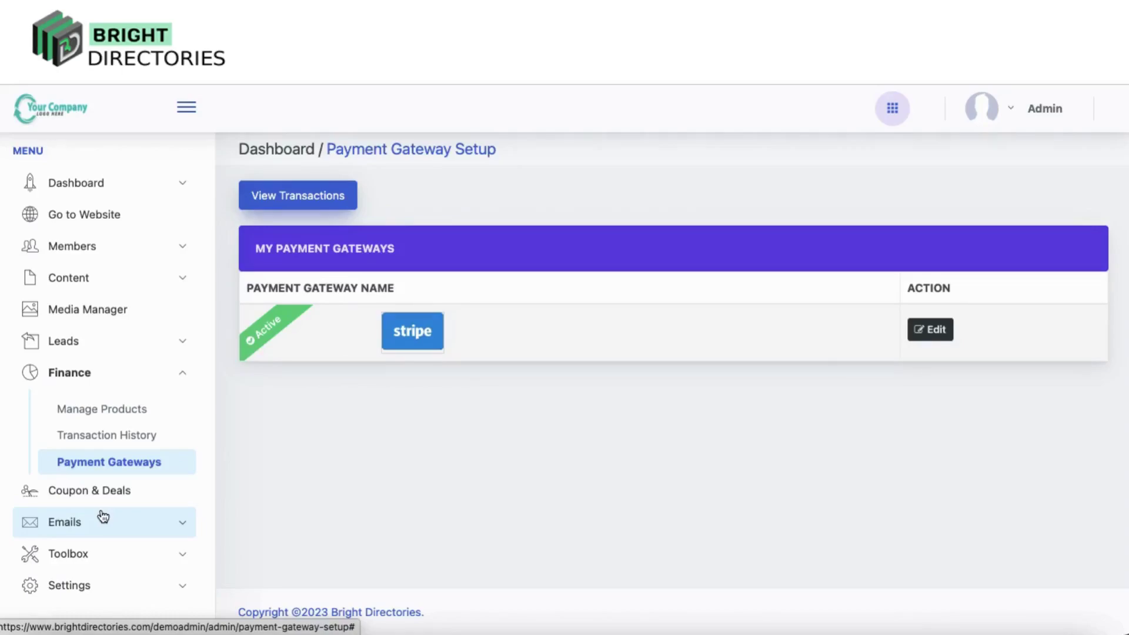
pyautogui.click(88, 492)
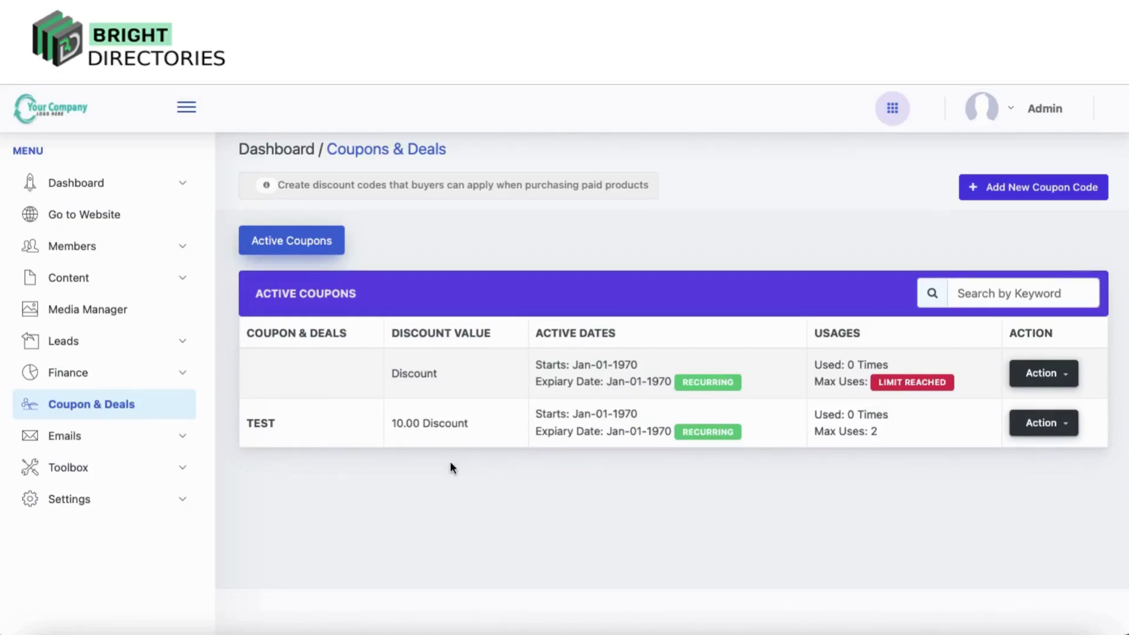
# Start a new coupon with code 101 and maximum uses set to 2
pyautogui.click(1023, 197)
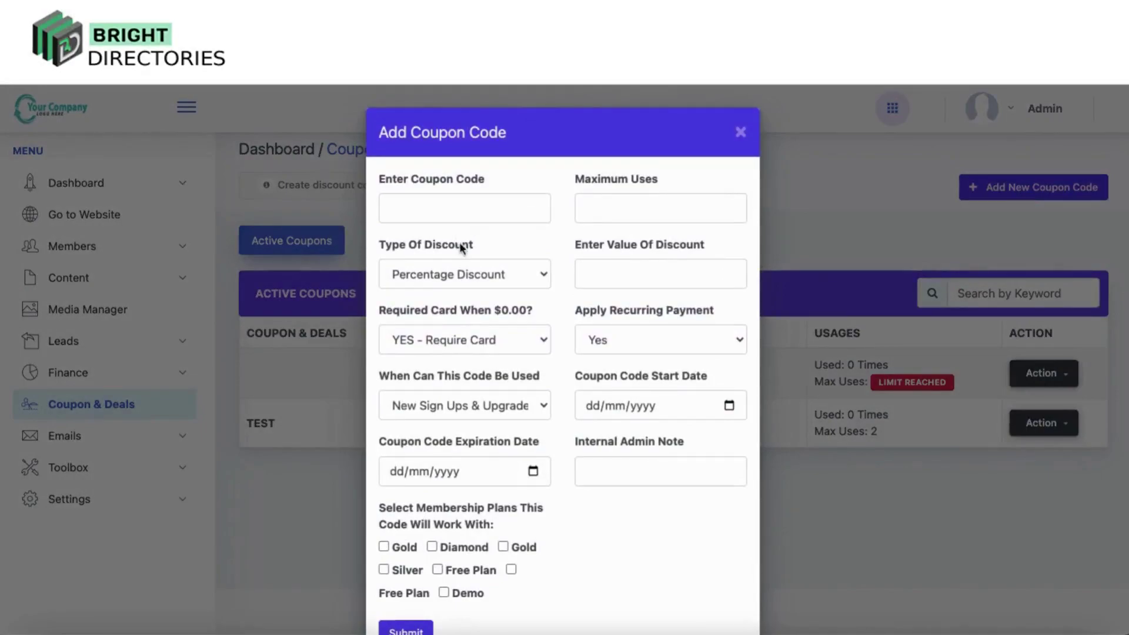
pyautogui.click(438, 214)
pyautogui.write('101')
pyautogui.click(622, 200)
pyautogui.click(730, 213)
pyautogui.click(731, 213)
pyautogui.click(730, 213)
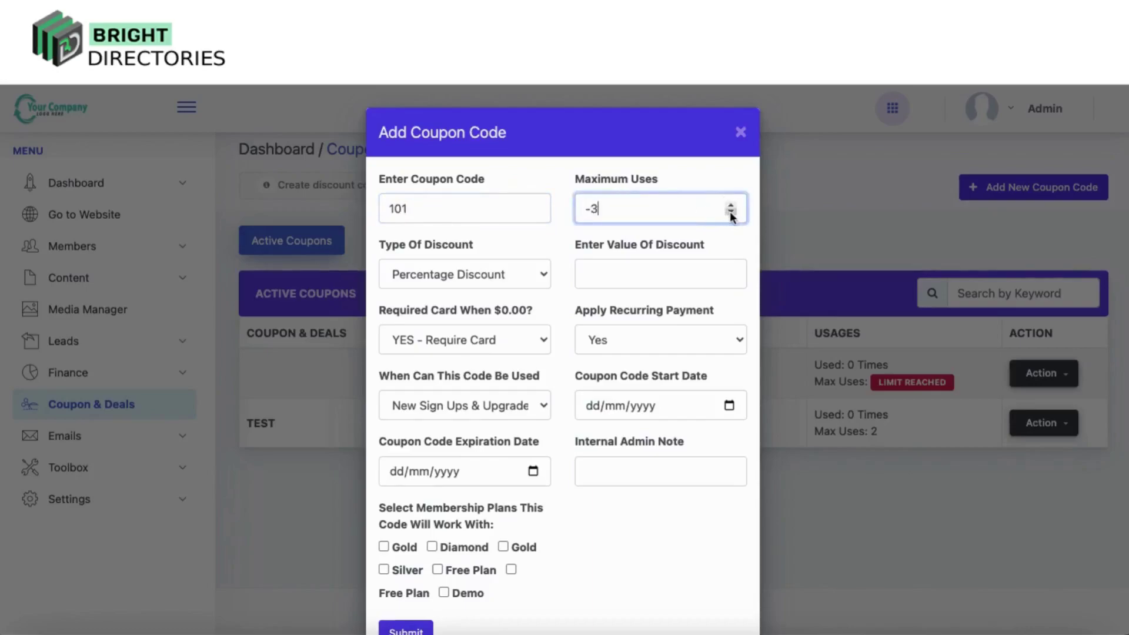
pyautogui.click(730, 205)
pyautogui.click(730, 206)
pyautogui.click(730, 205)
pyautogui.click(730, 205)
pyautogui.click(730, 205)
# Keep the percentage discount type and set the discount value to -4
pyautogui.click(533, 273)
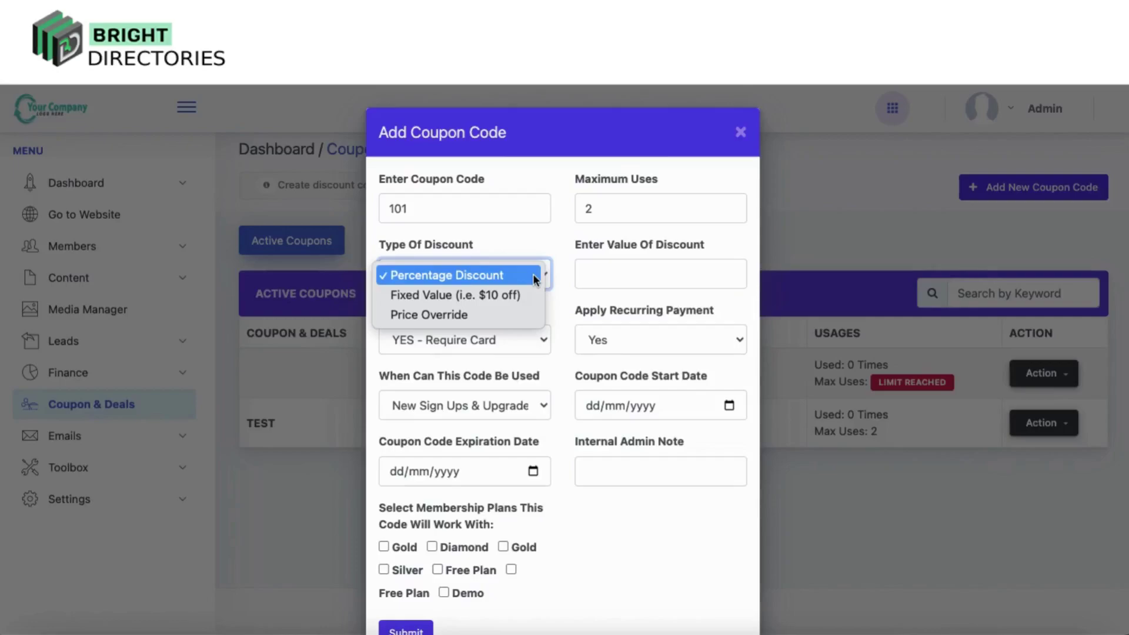
pyautogui.click(483, 277)
pyautogui.click(659, 271)
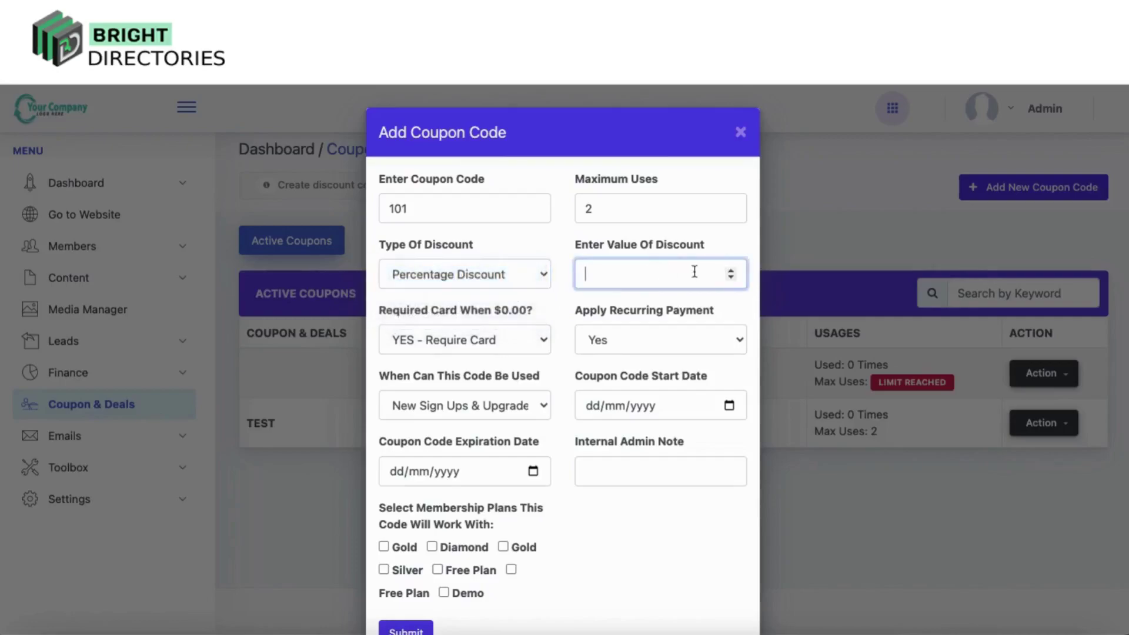
pyautogui.click(731, 277)
pyautogui.click(730, 276)
pyautogui.click(731, 277)
pyautogui.click(730, 277)
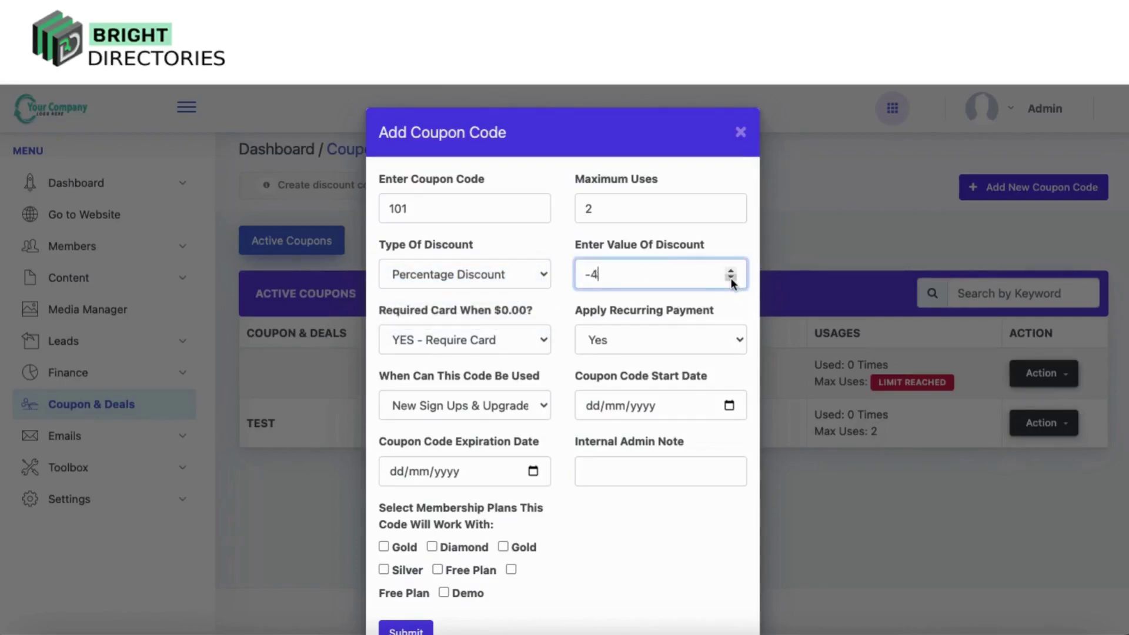
# Keep a card required for $0.00 checkouts and limit the code to new sign-ups only
pyautogui.click(493, 338)
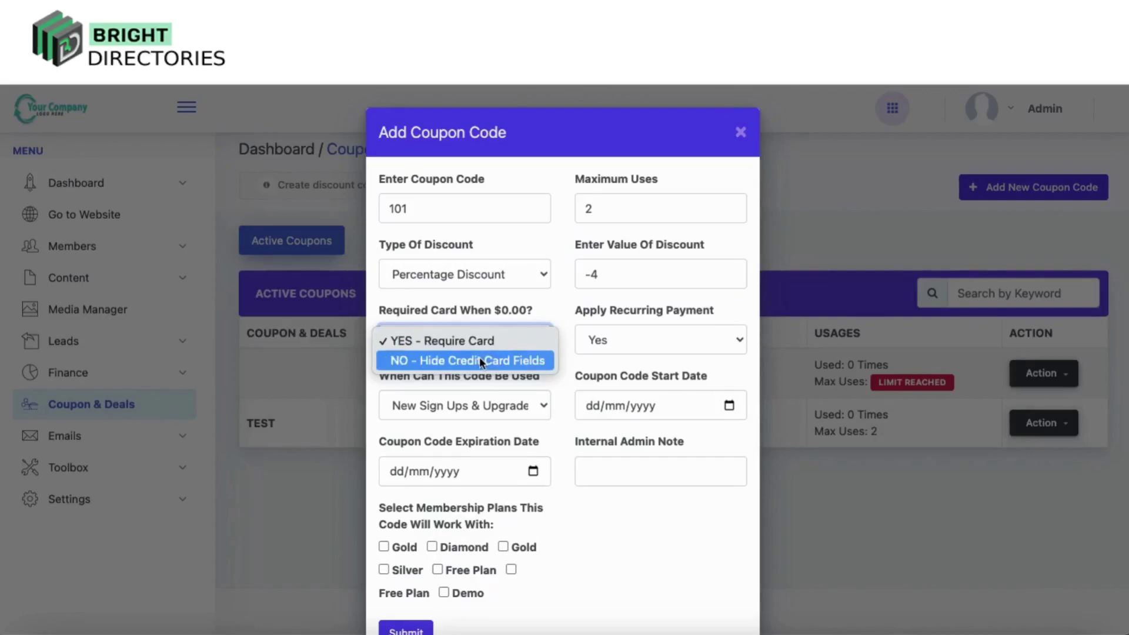
pyautogui.click(479, 358)
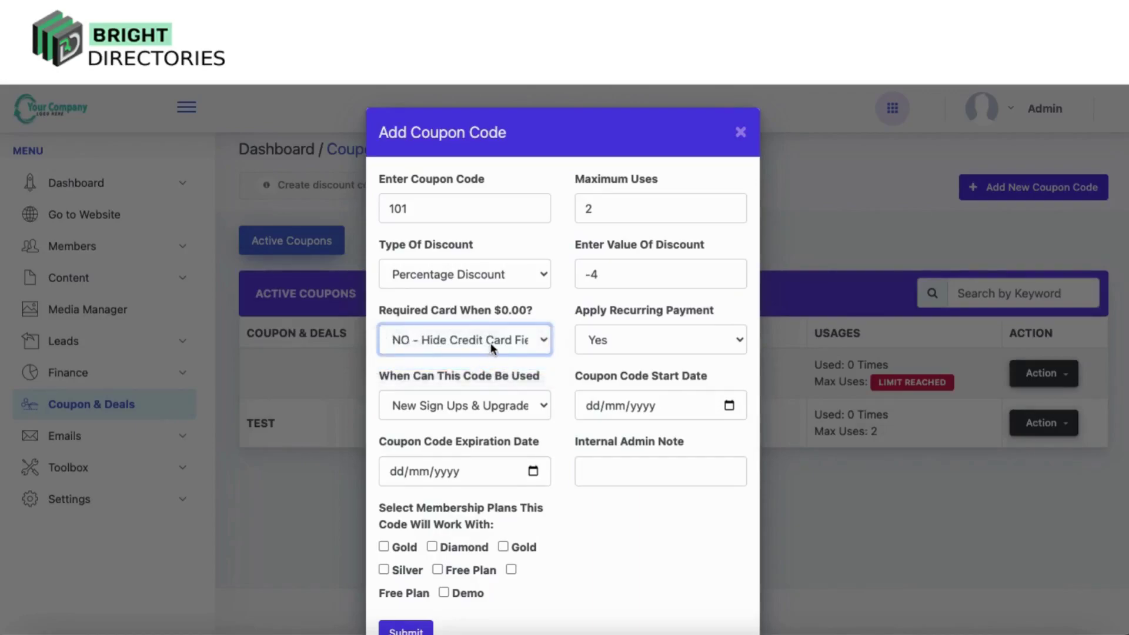
pyautogui.click(490, 342)
pyautogui.click(486, 323)
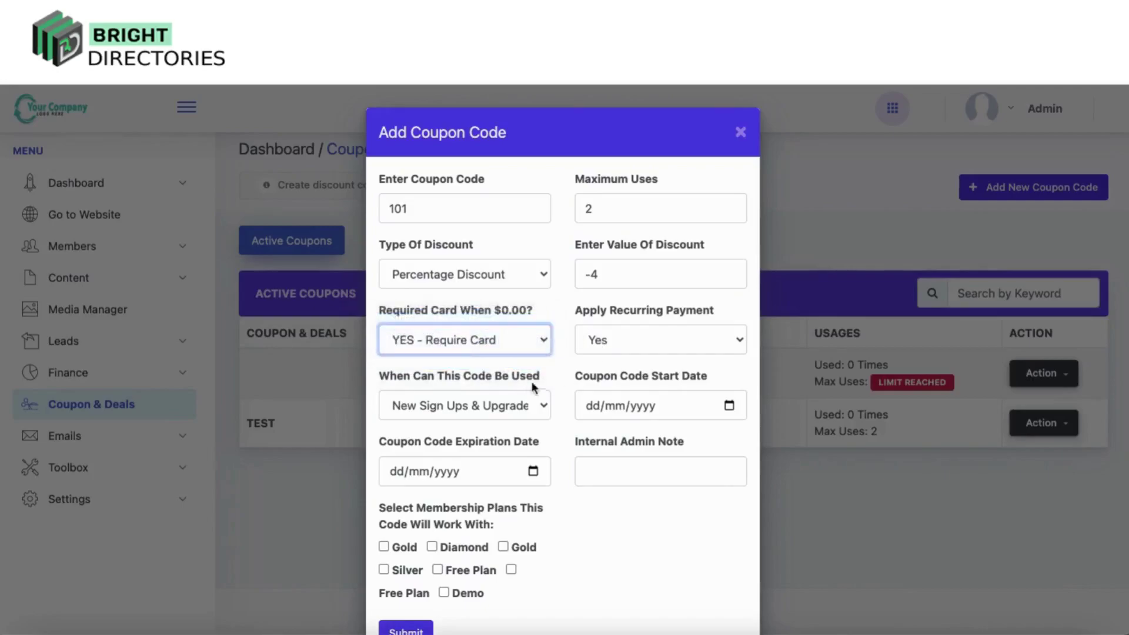
pyautogui.click(520, 402)
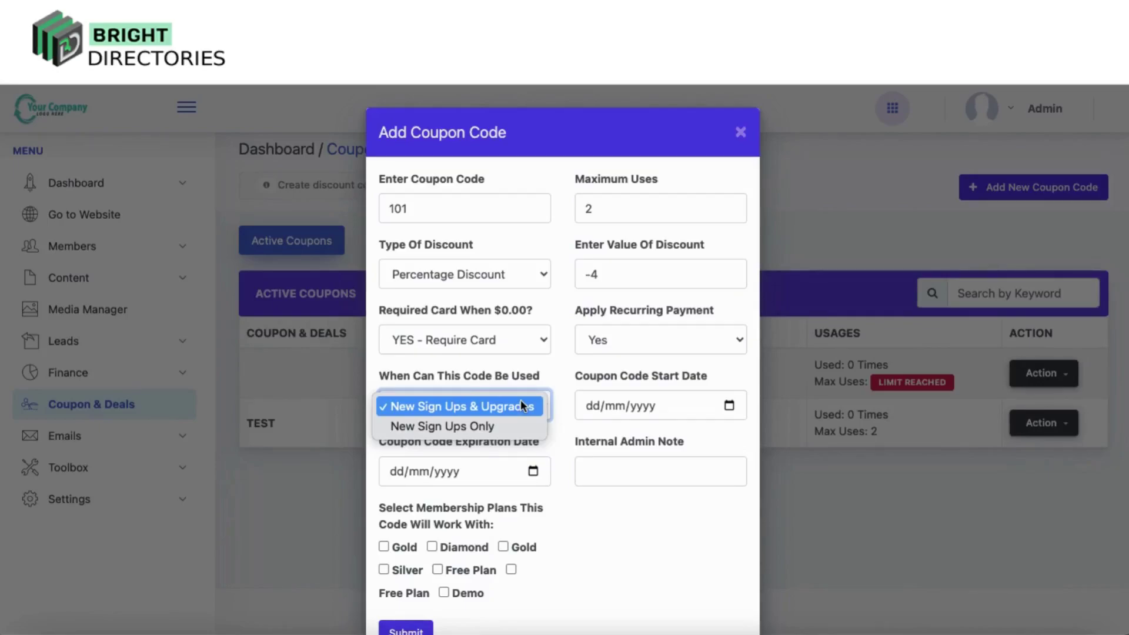
pyautogui.click(489, 430)
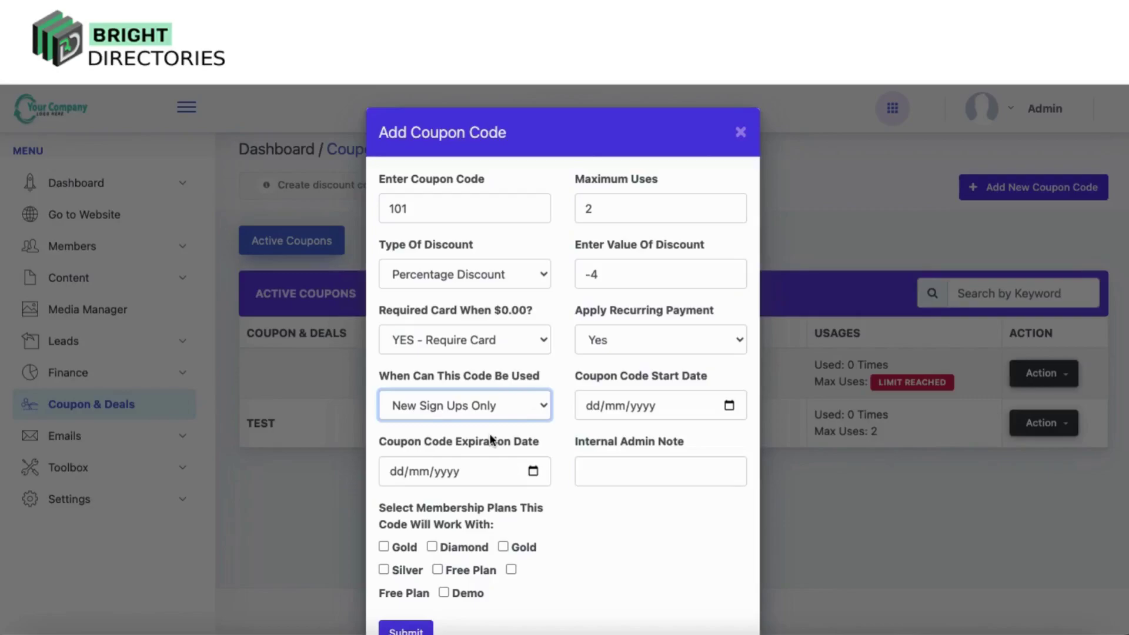
# Make coupon 101 valid for the Diamond and Gold plans
pyautogui.click(647, 406)
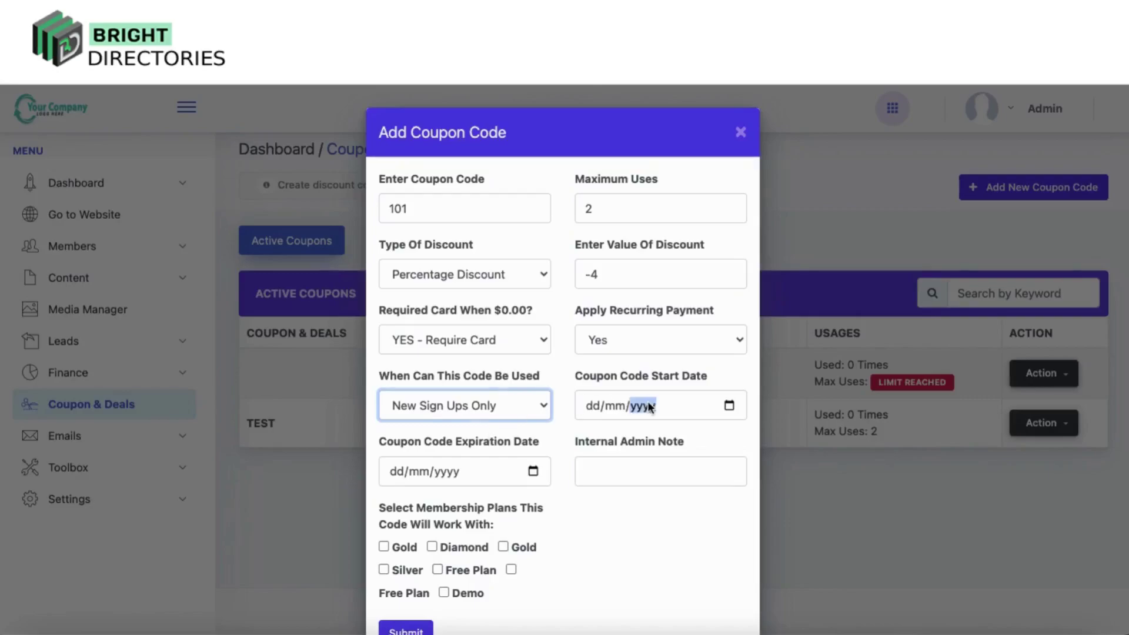
pyautogui.click(728, 405)
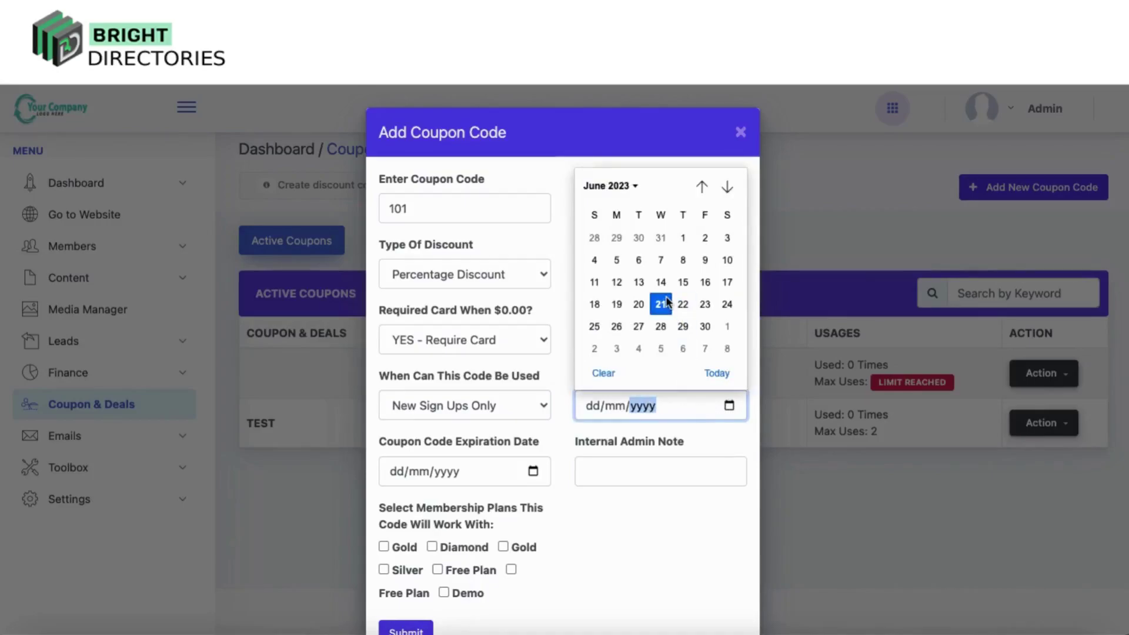
pyautogui.click(531, 471)
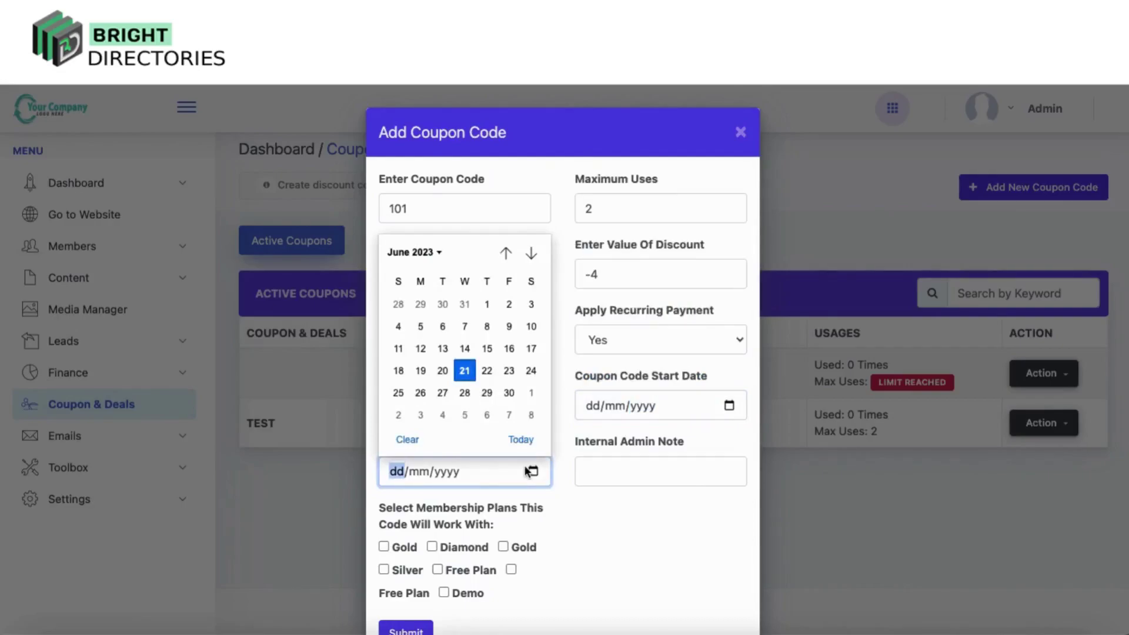
pyautogui.click(642, 525)
pyautogui.scroll(-2, 642, 525)
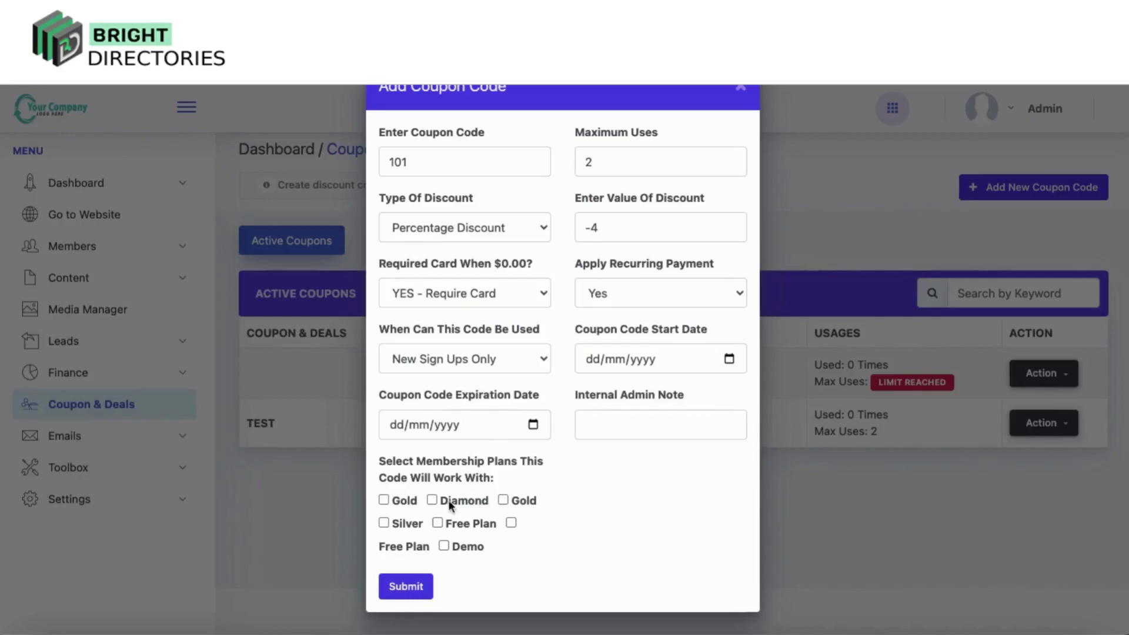
pyautogui.click(432, 500)
pyautogui.click(503, 500)
# Set the coupon to run from 21/06/2023 to 28/06/2023
pyautogui.click(735, 361)
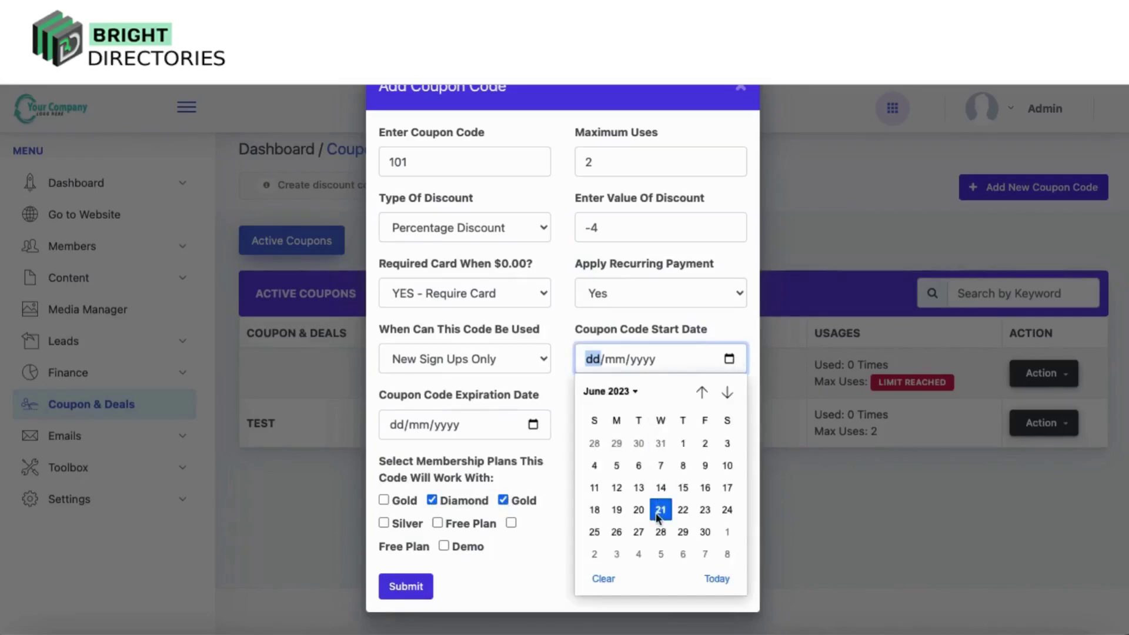
pyautogui.click(655, 511)
pyautogui.click(474, 420)
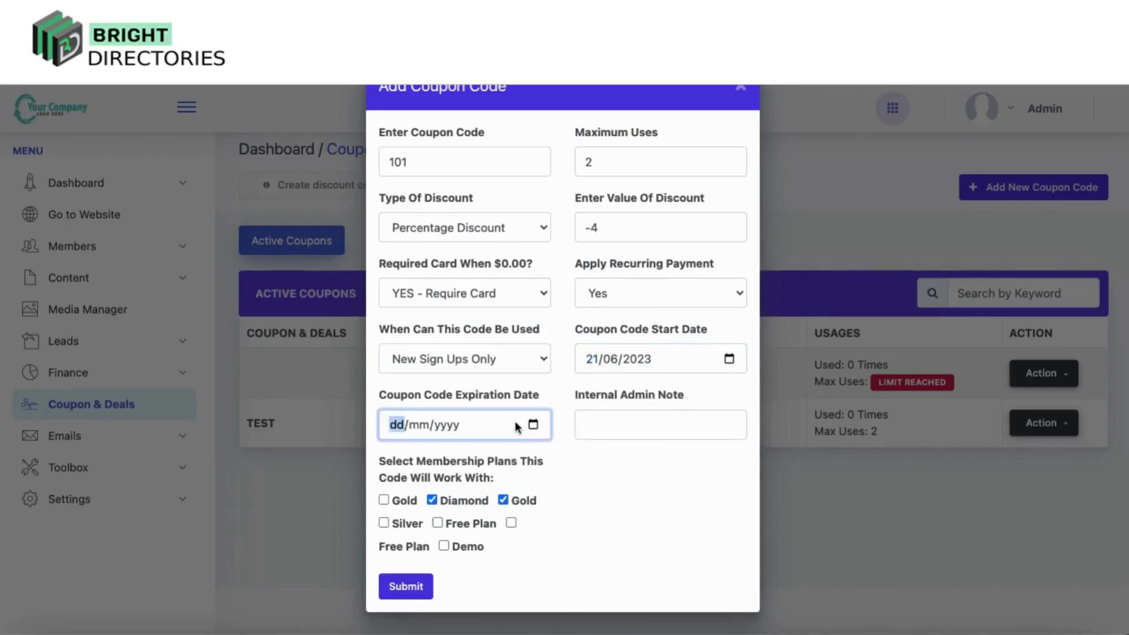
pyautogui.click(532, 425)
pyautogui.click(464, 346)
# Clear the -4 discount value so the field is left empty
pyautogui.click(617, 226)
pyautogui.press('BackSpace')
pyautogui.press('BackSpace')
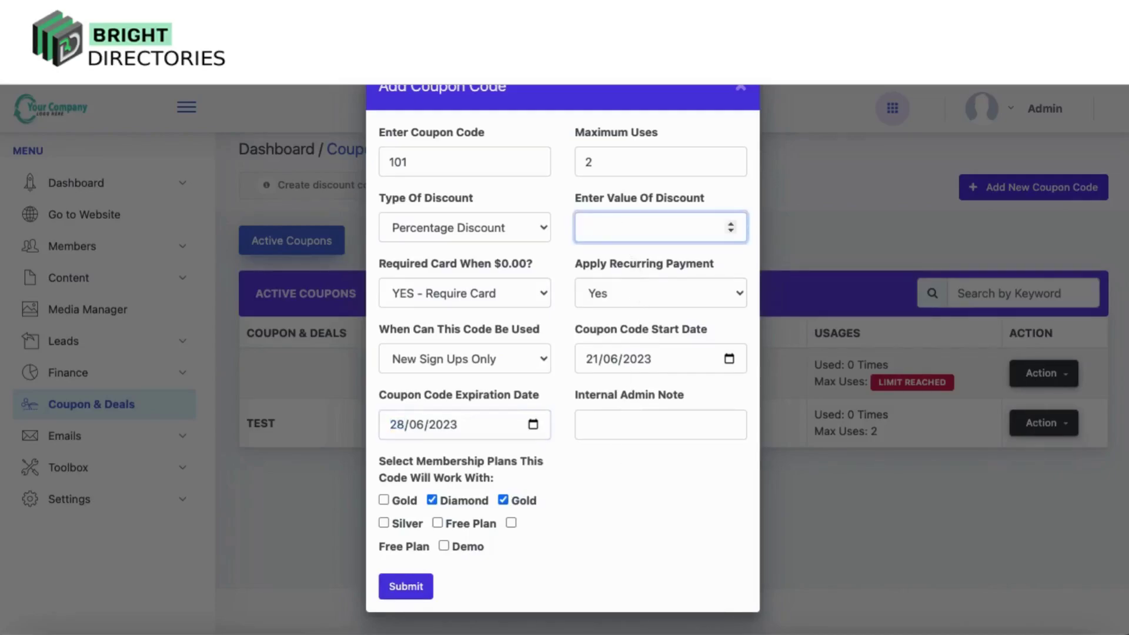
pyautogui.click(398, 585)
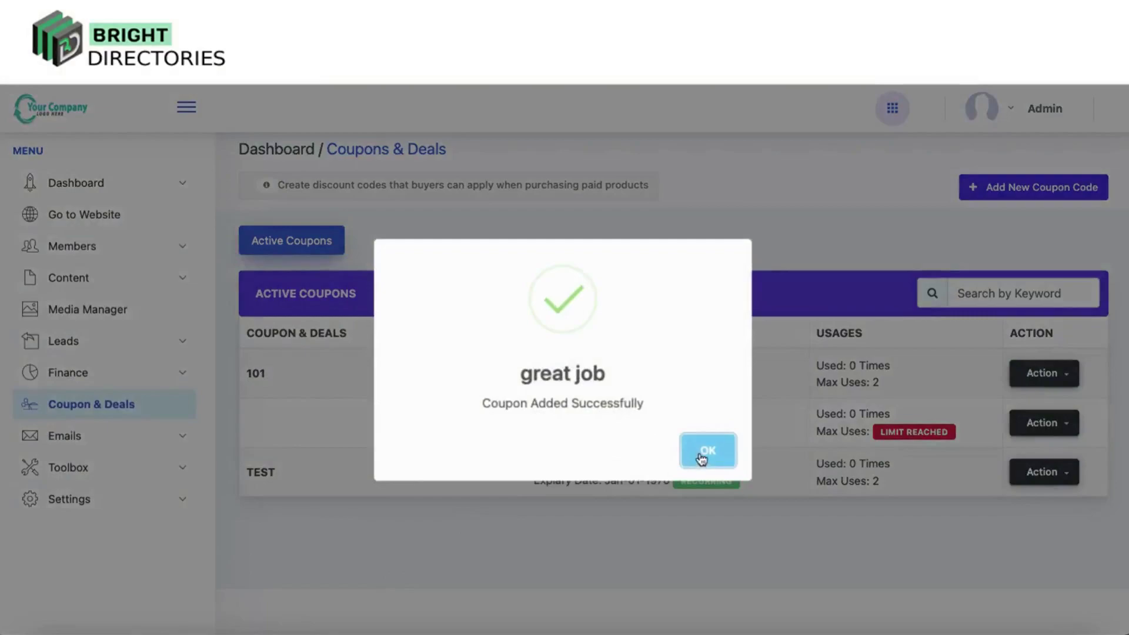
# Submit coupon 101, confirm the success alert, and open row 101 for editing
pyautogui.click(702, 455)
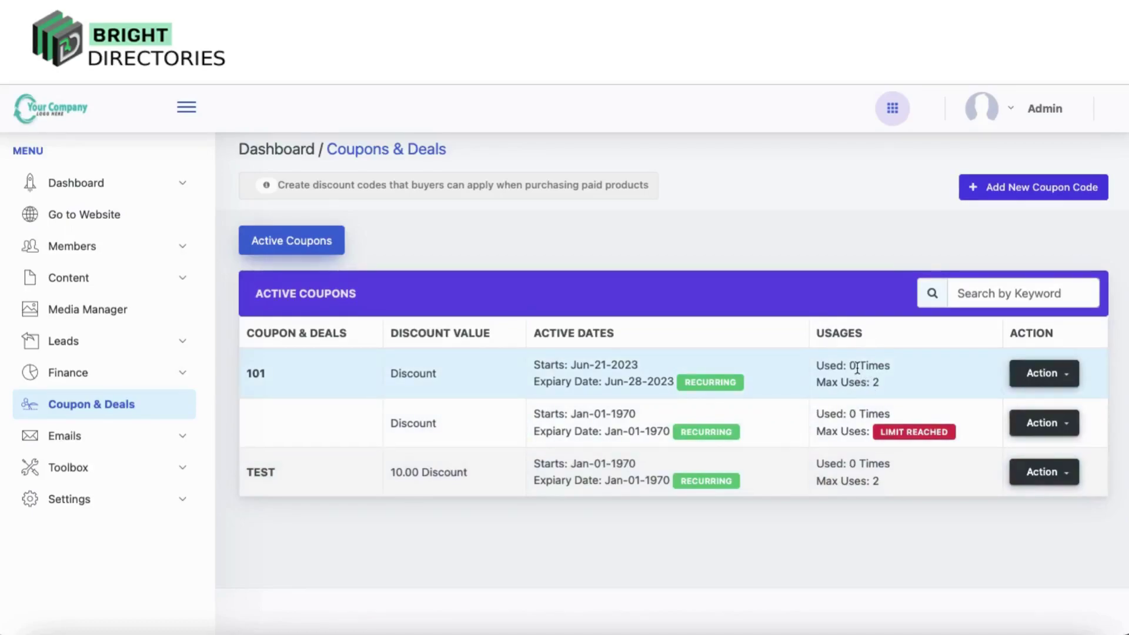
pyautogui.click(1058, 379)
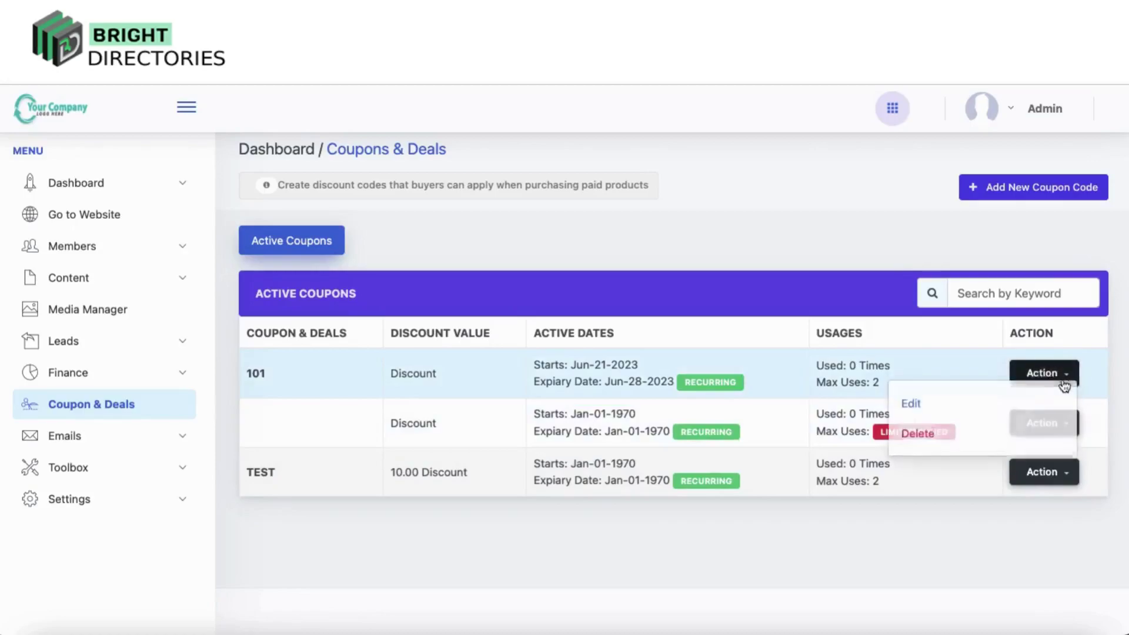
pyautogui.click(915, 415)
pyautogui.scroll(-3, 627, 383)
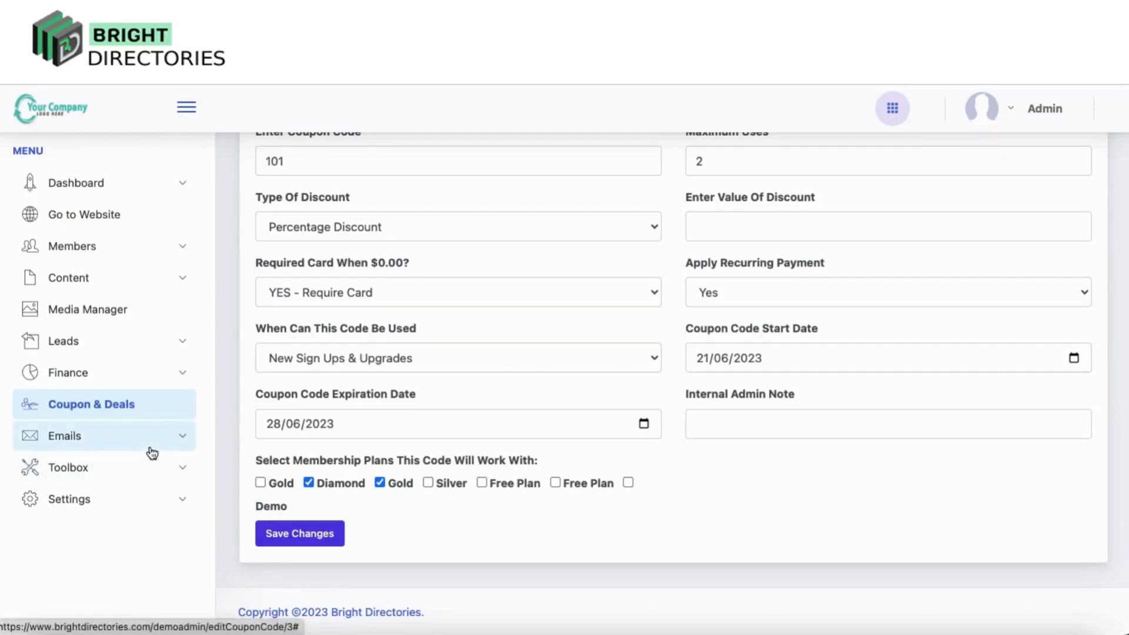
# Expand Emails in the sidebar and open the Form Inquires list of contact inquiries
pyautogui.click(101, 435)
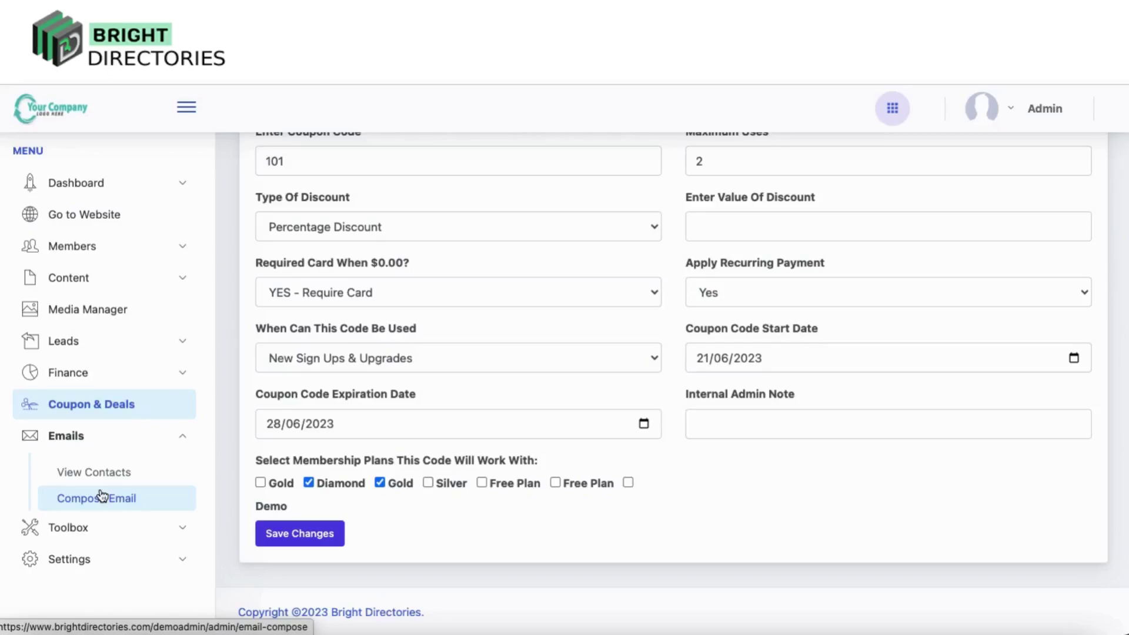
pyautogui.click(103, 474)
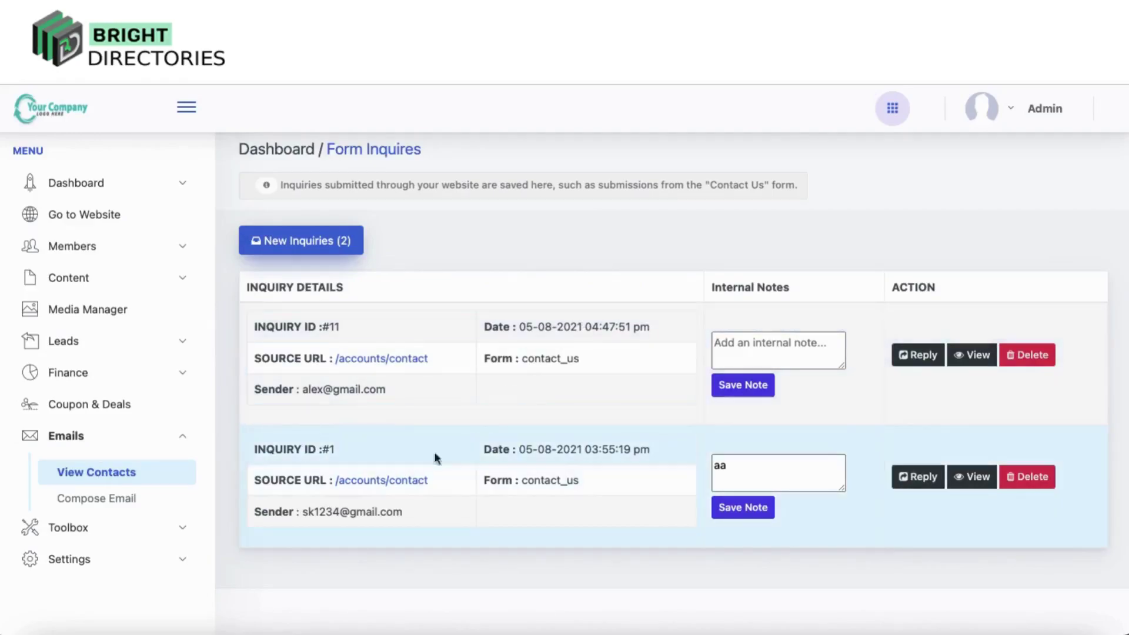
# Look over both inquiries' details and reply forms without sending, then go to Compose Email
pyautogui.click(977, 358)
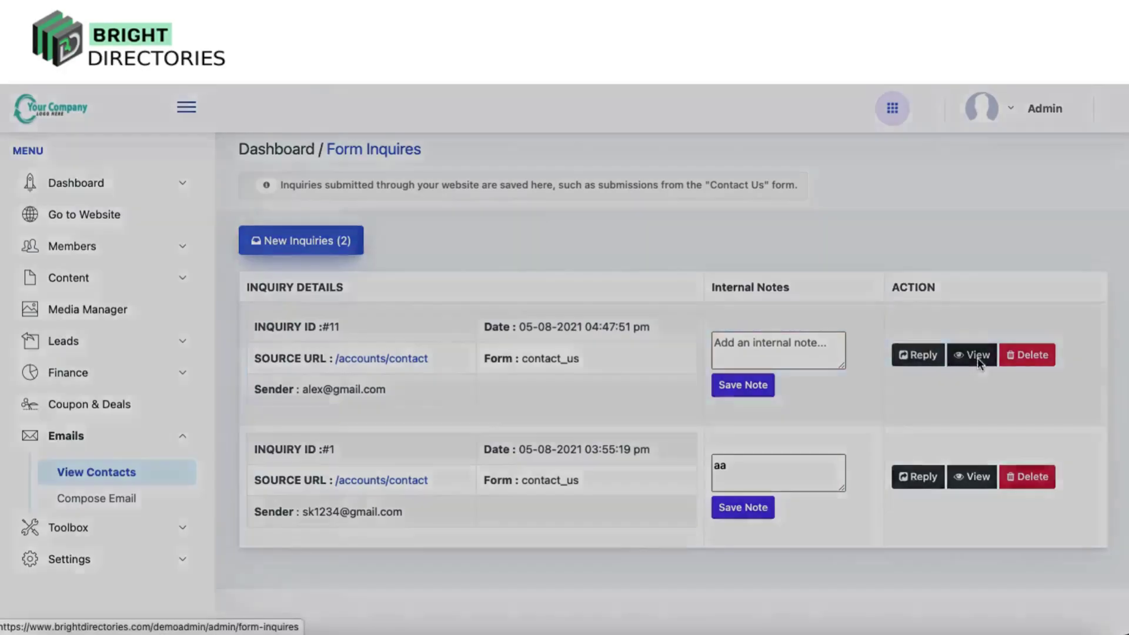
pyautogui.click(742, 133)
pyautogui.click(918, 355)
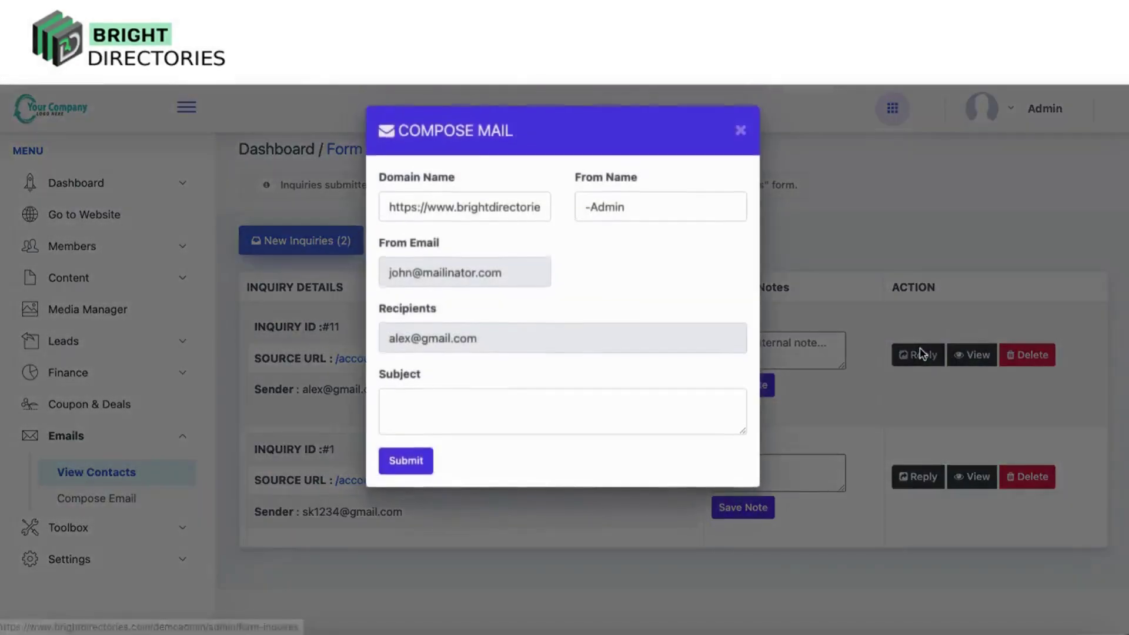
pyautogui.click(445, 402)
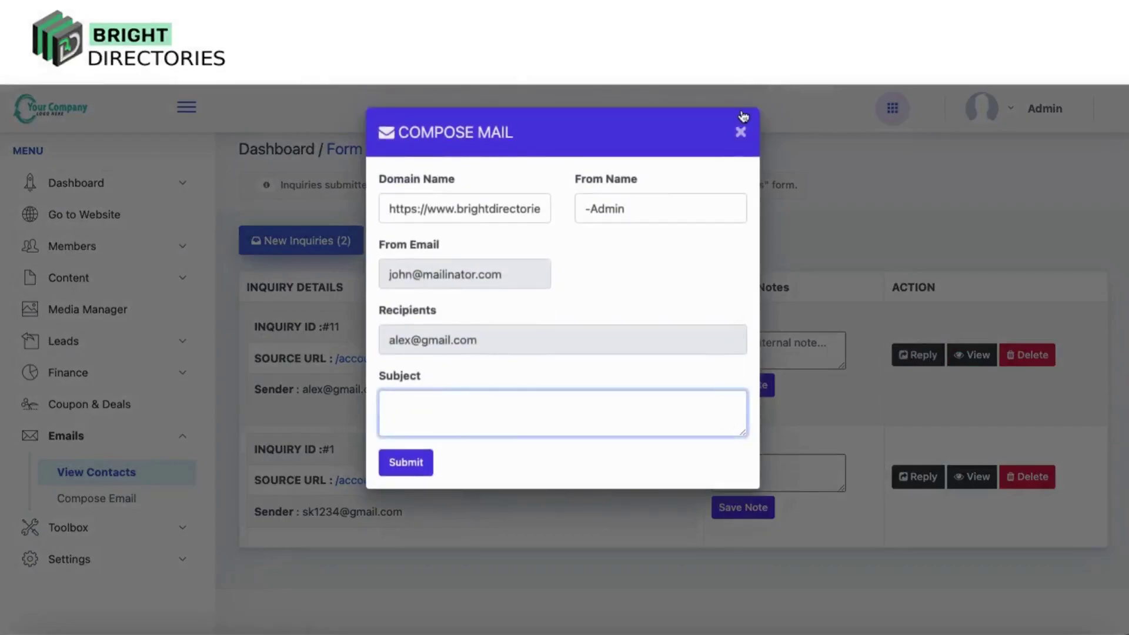
pyautogui.click(740, 132)
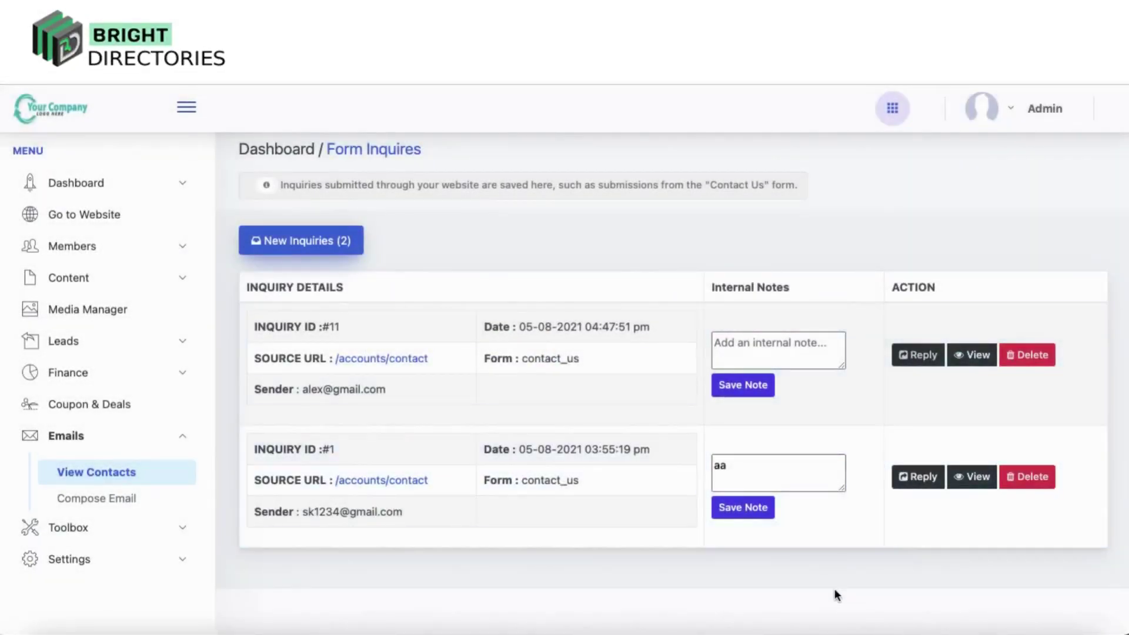
pyautogui.click(921, 476)
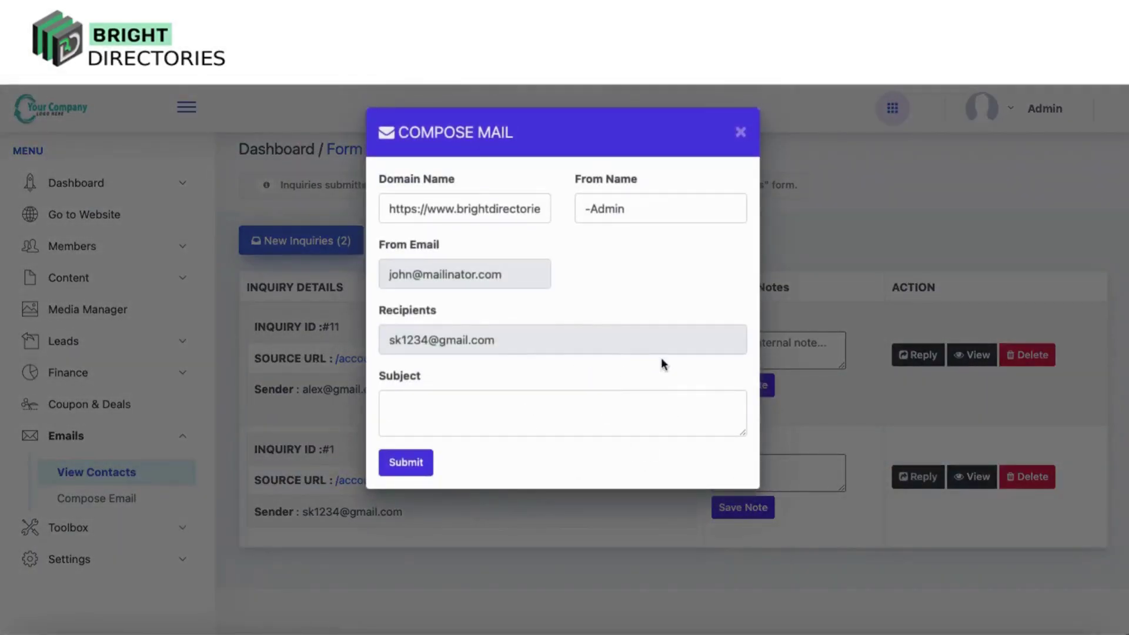
pyautogui.click(740, 133)
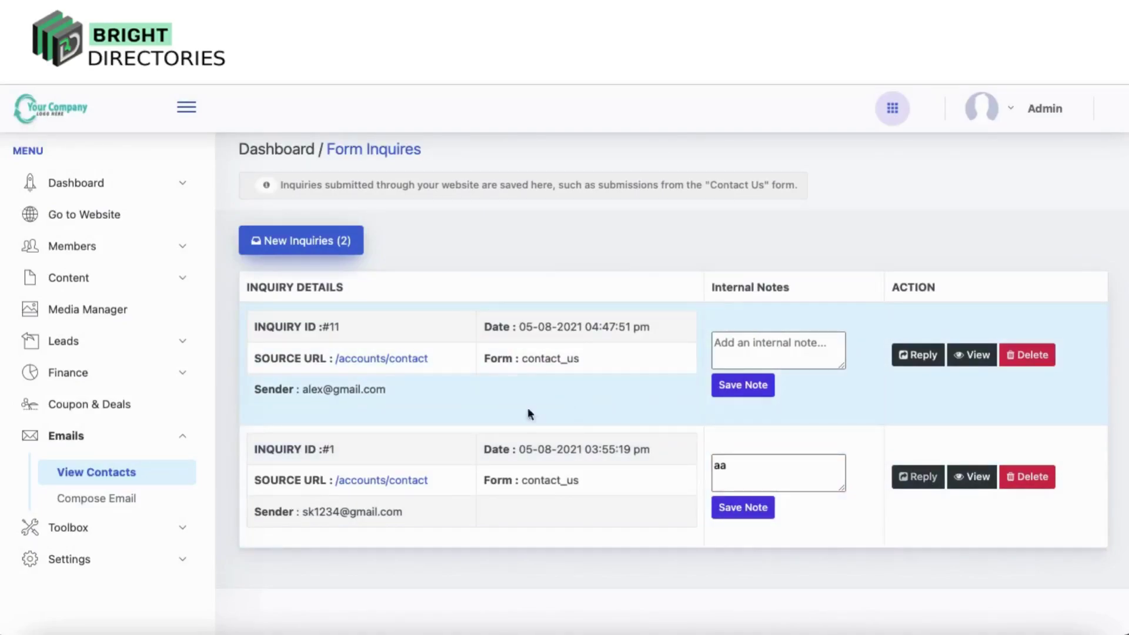
pyautogui.click(774, 350)
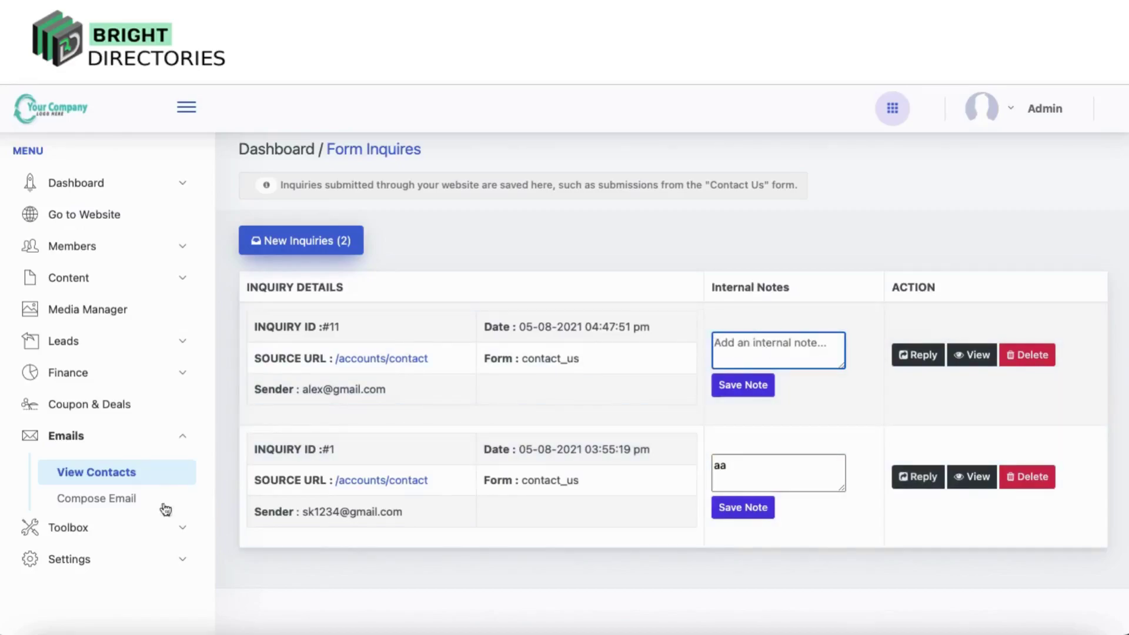
pyautogui.click(123, 506)
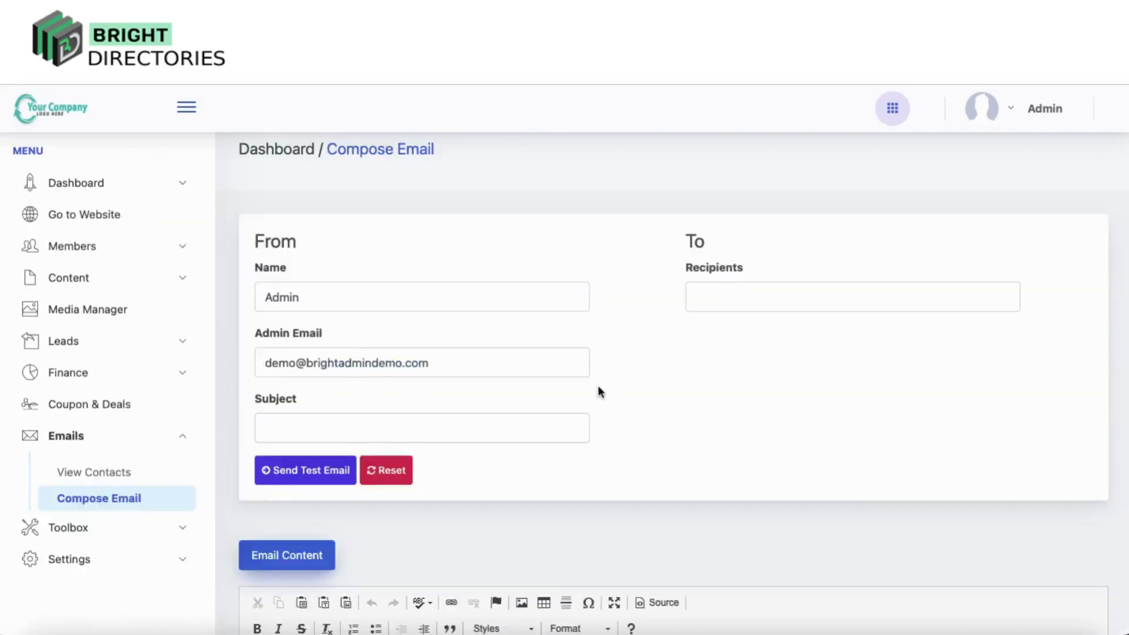
# Type 'hqhahwhq' as the email body text
pyautogui.scroll(-1, 599, 390)
pyautogui.click(724, 262)
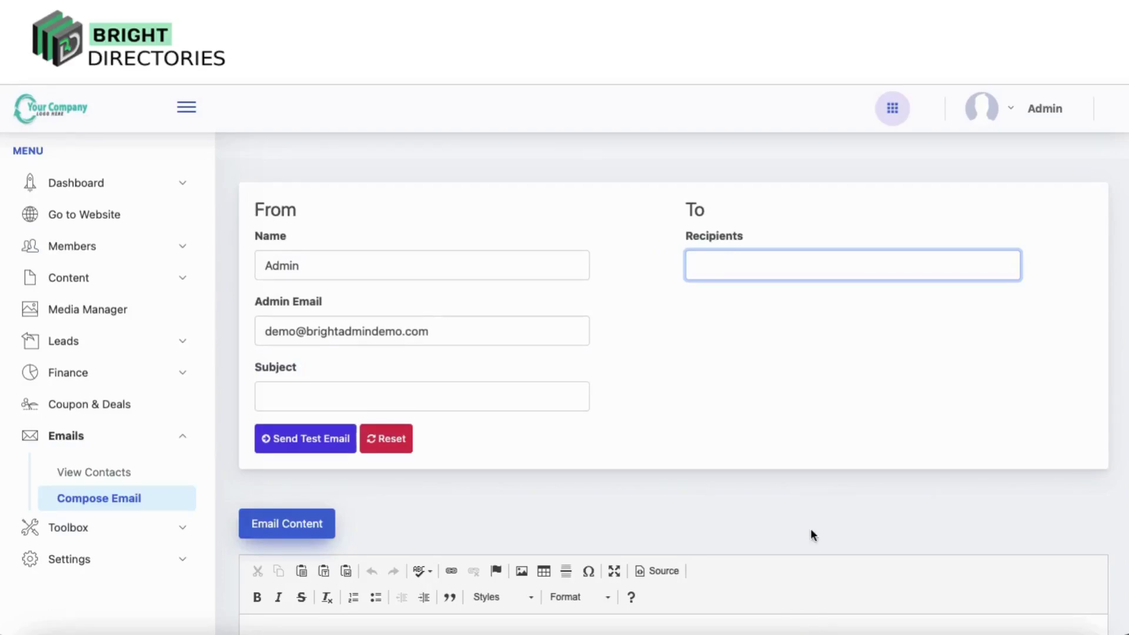
pyautogui.scroll(-5, 351, 383)
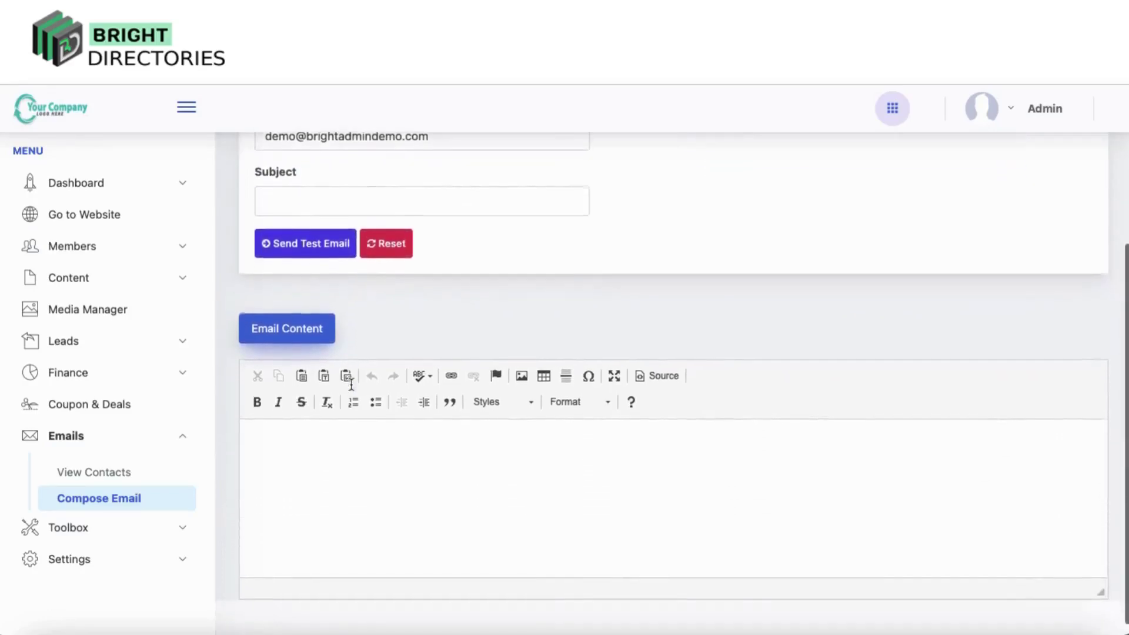
pyautogui.click(342, 495)
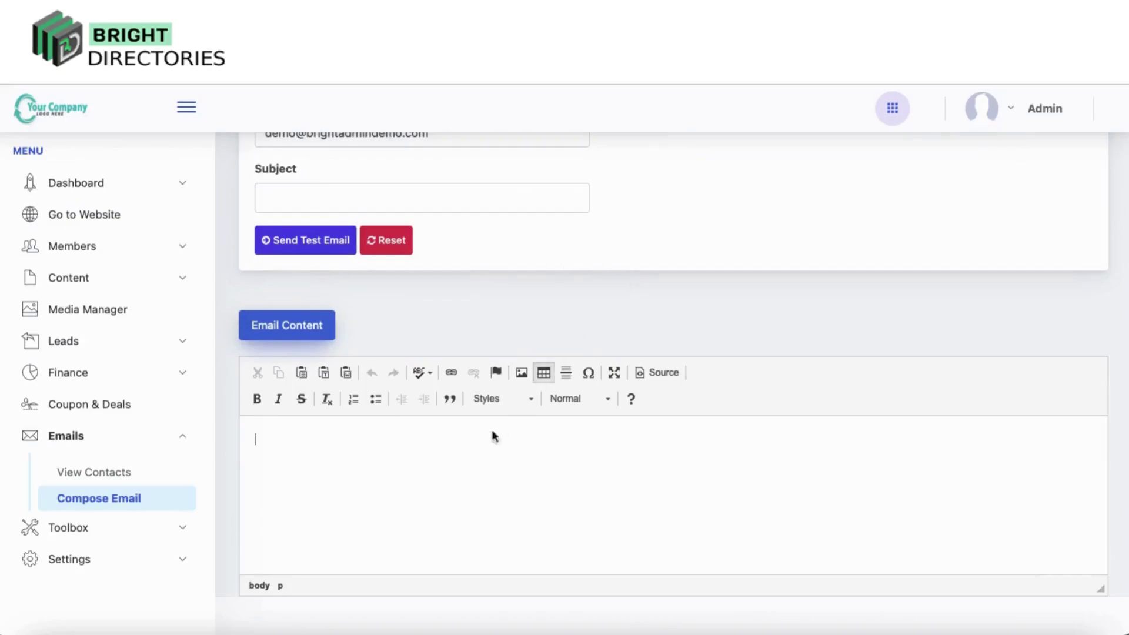
pyautogui.scroll(-1, 422, 468)
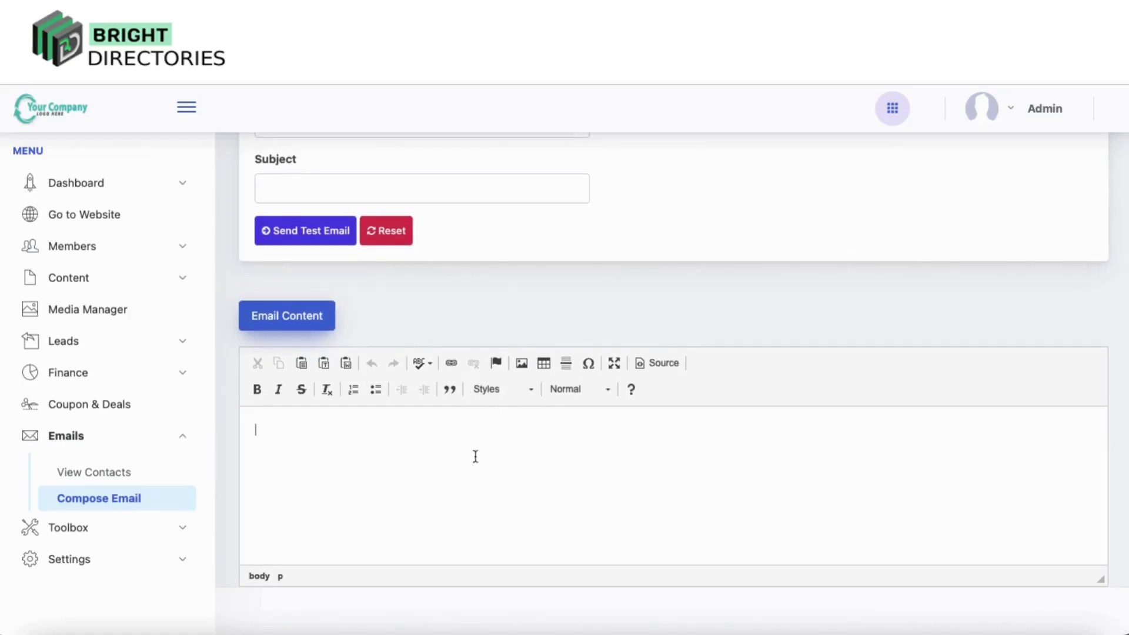
pyautogui.write('hqhahwhq')
# Enter 'hheleel' as the subject and fill in the recipient's e-mail address
pyautogui.click(328, 189)
pyautogui.write('hheleel')
pyautogui.scroll(2, 328, 189)
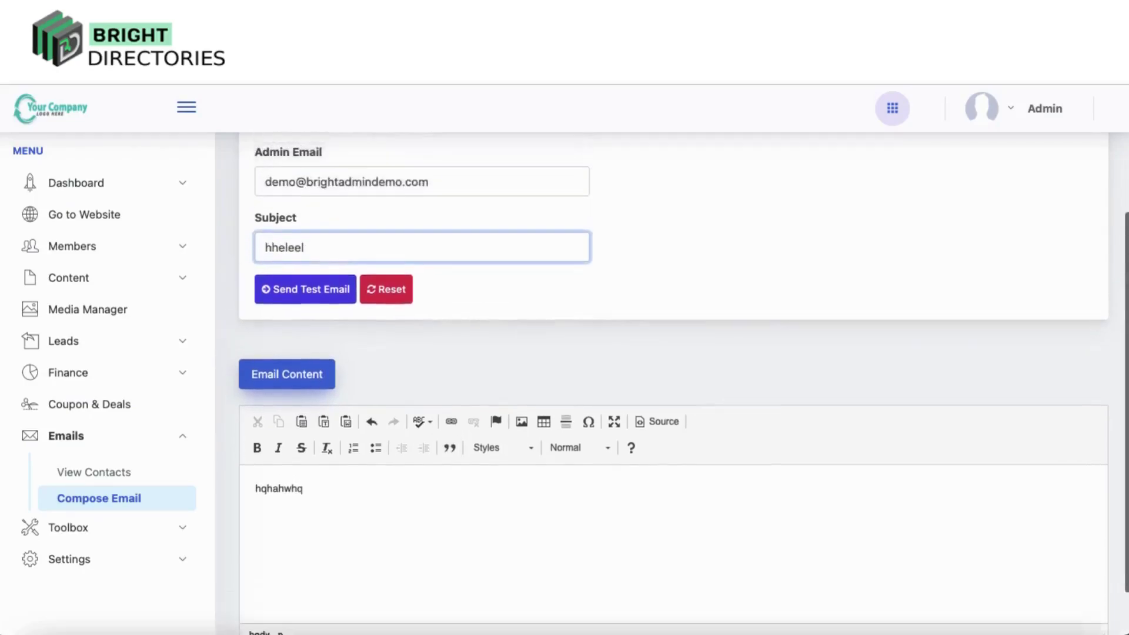
pyautogui.scroll(3, 335, 192)
pyautogui.click(773, 204)
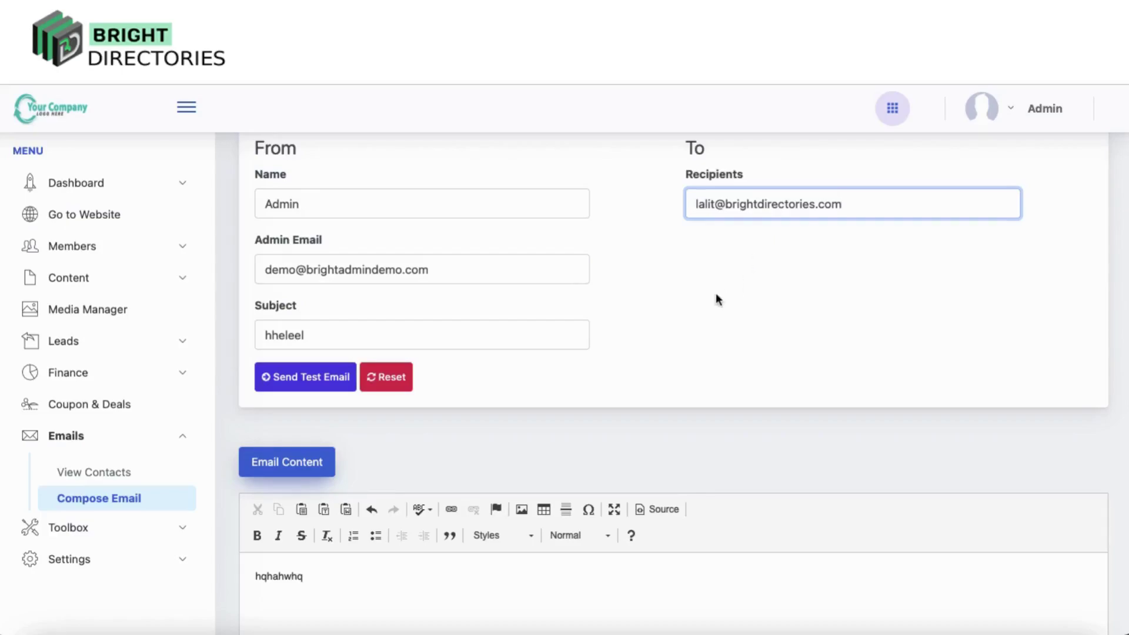
pyautogui.scroll(-3, 717, 300)
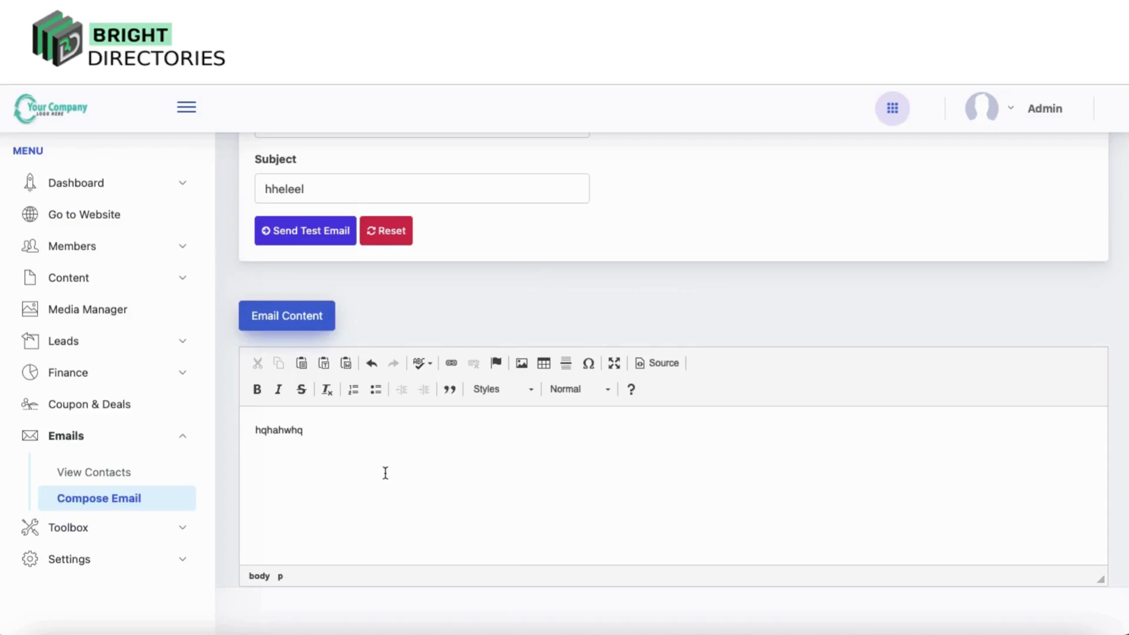
# Expand Settings in the sidebar to list General Settings, Design Settings and Domain Manager
pyautogui.click(92, 559)
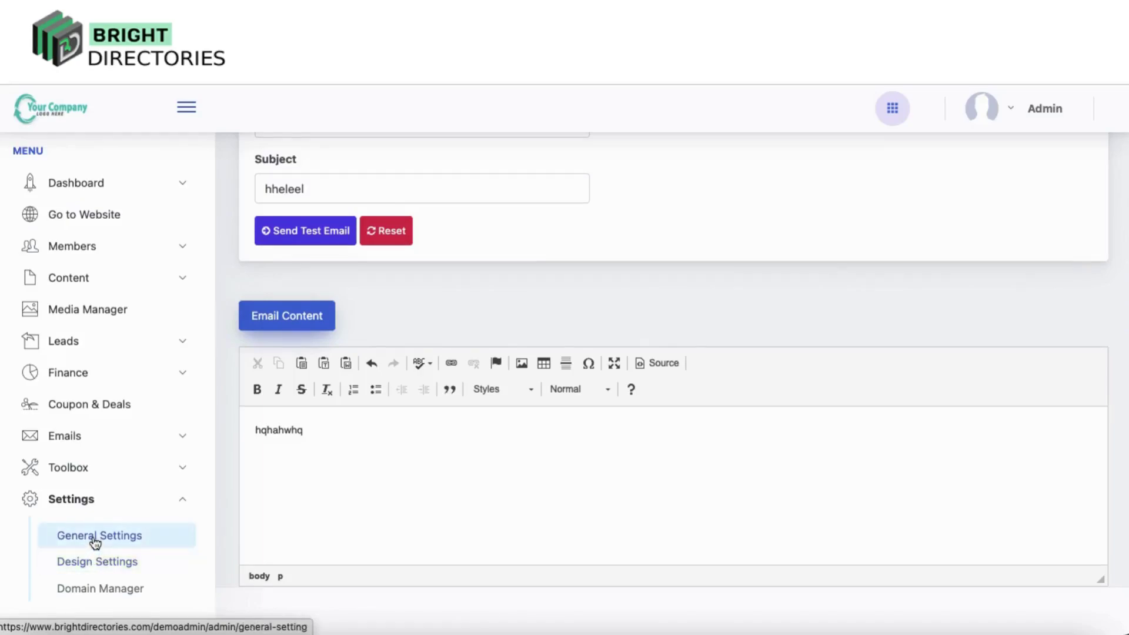
# Move between the General, Design and Domain Manager settings pages, landing back on General Settings
pyautogui.click(118, 541)
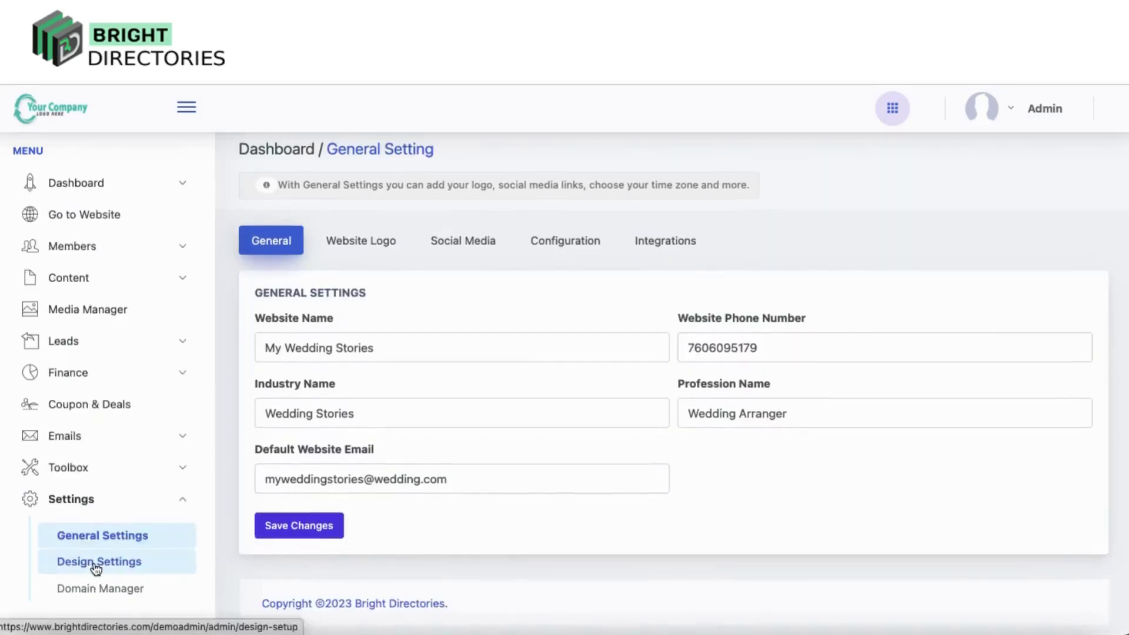
pyautogui.click(97, 565)
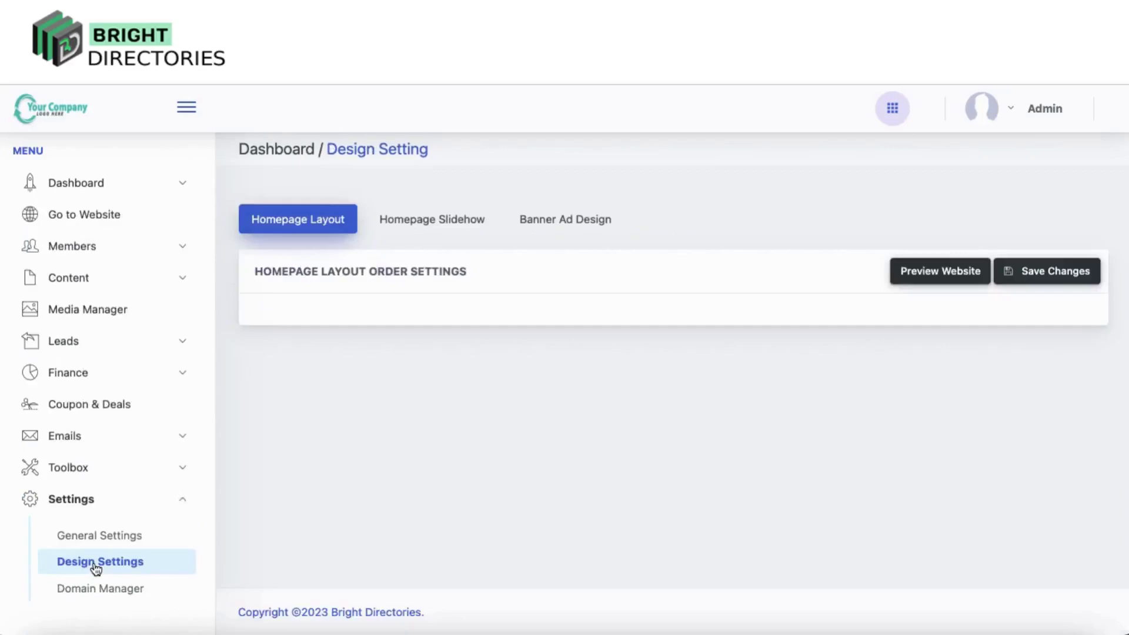
pyautogui.click(93, 591)
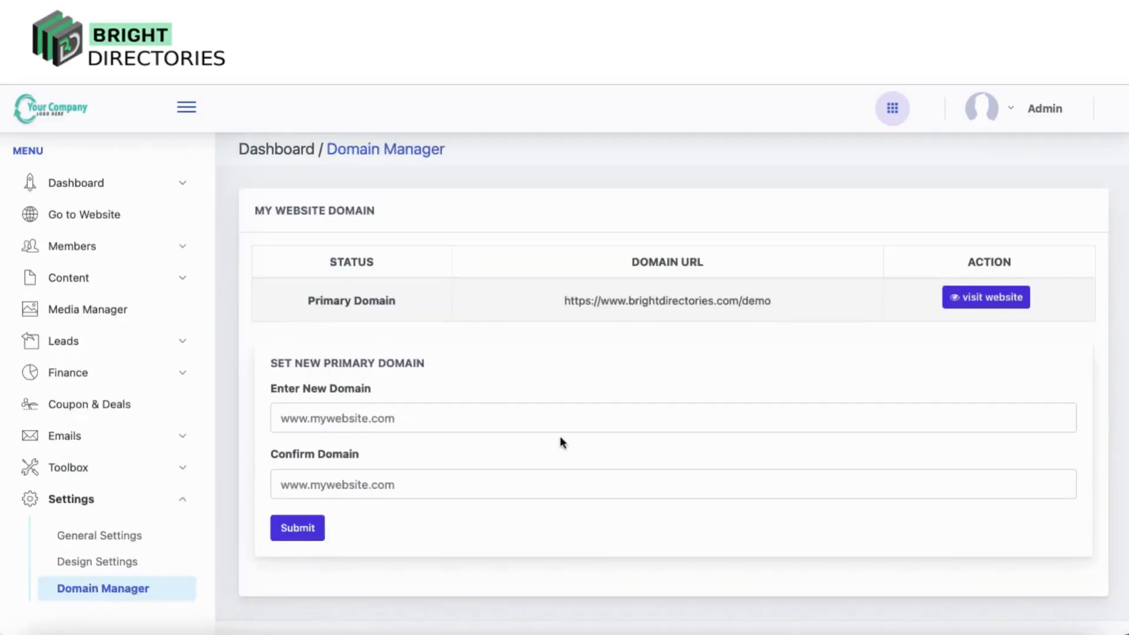
pyautogui.click(103, 544)
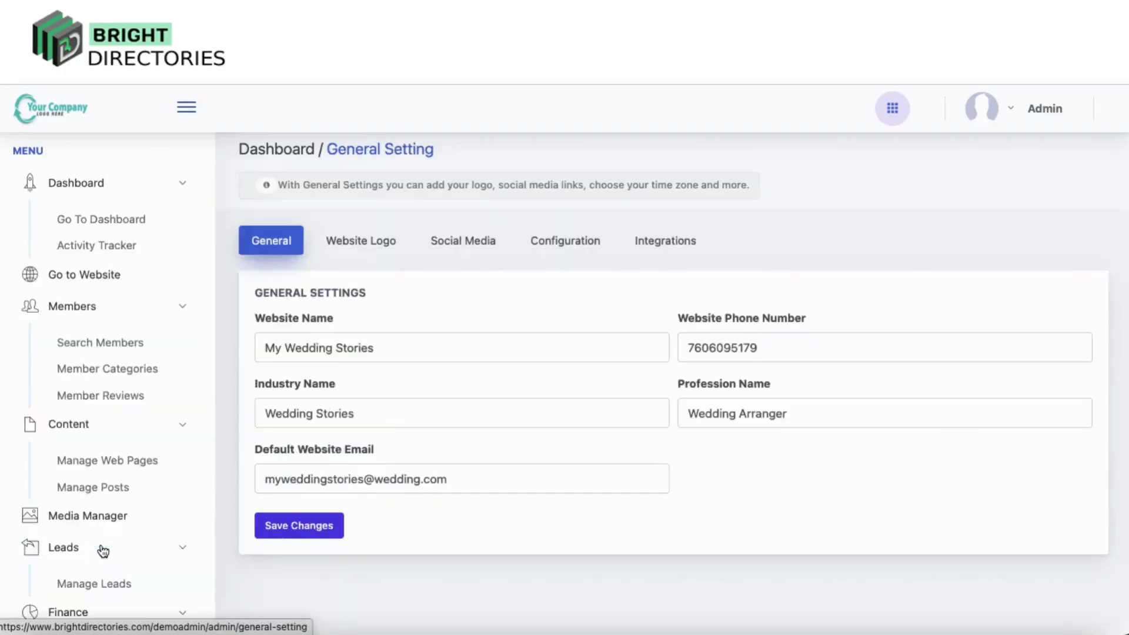
# Browse the Website Logo, Social Media, Configuration and Integrations tabs, then return to General
pyautogui.click(369, 255)
pyautogui.click(474, 255)
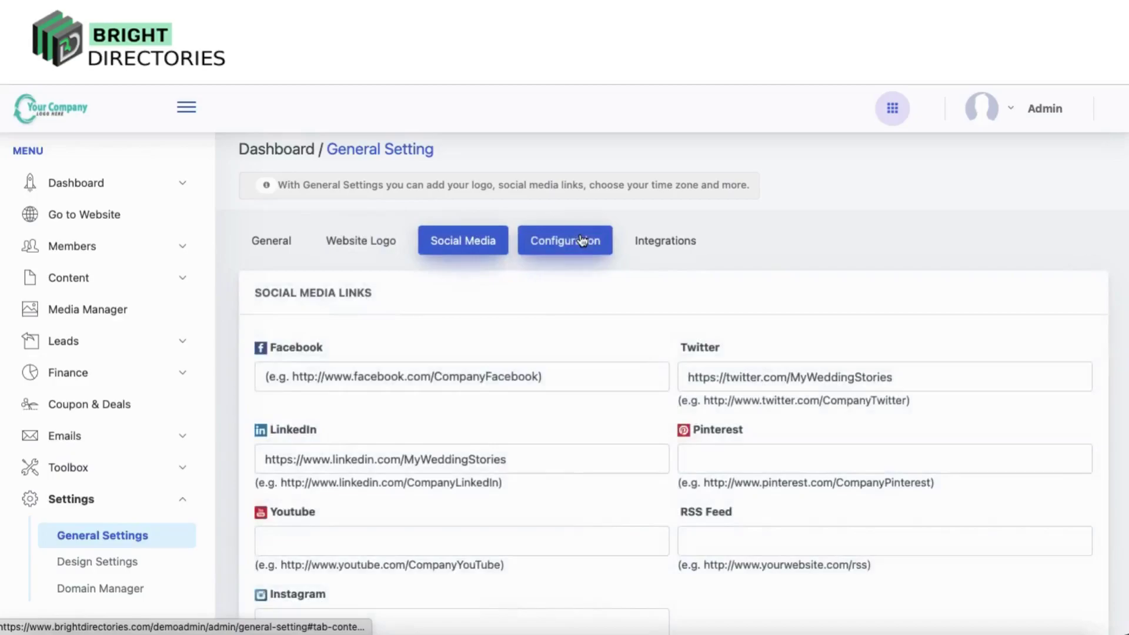
pyautogui.click(580, 241)
pyautogui.click(670, 241)
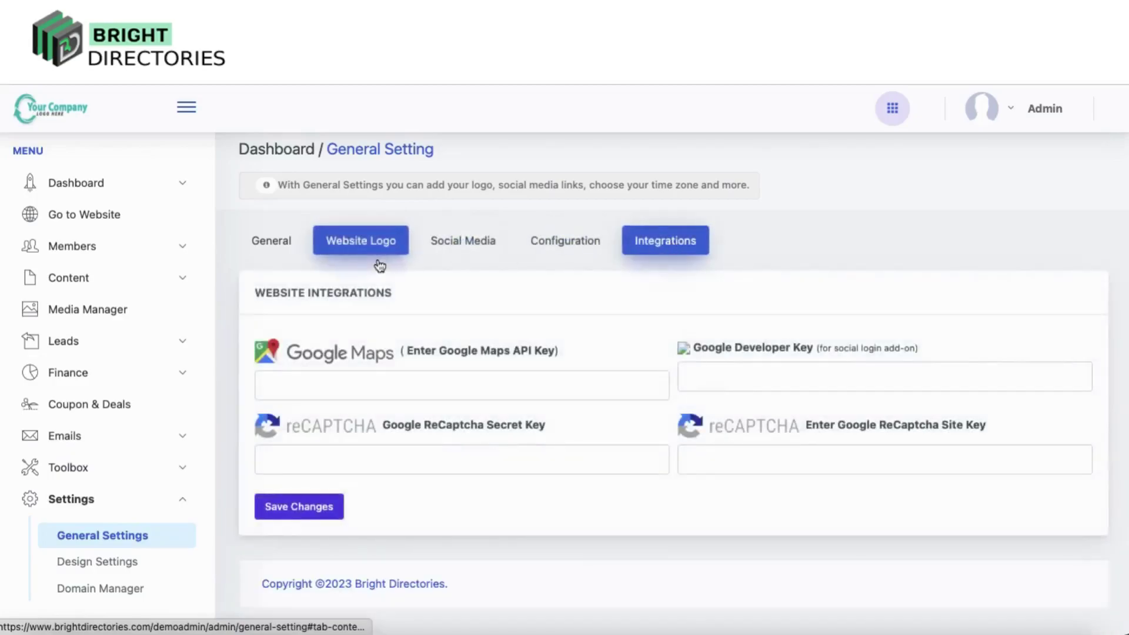
pyautogui.click(271, 240)
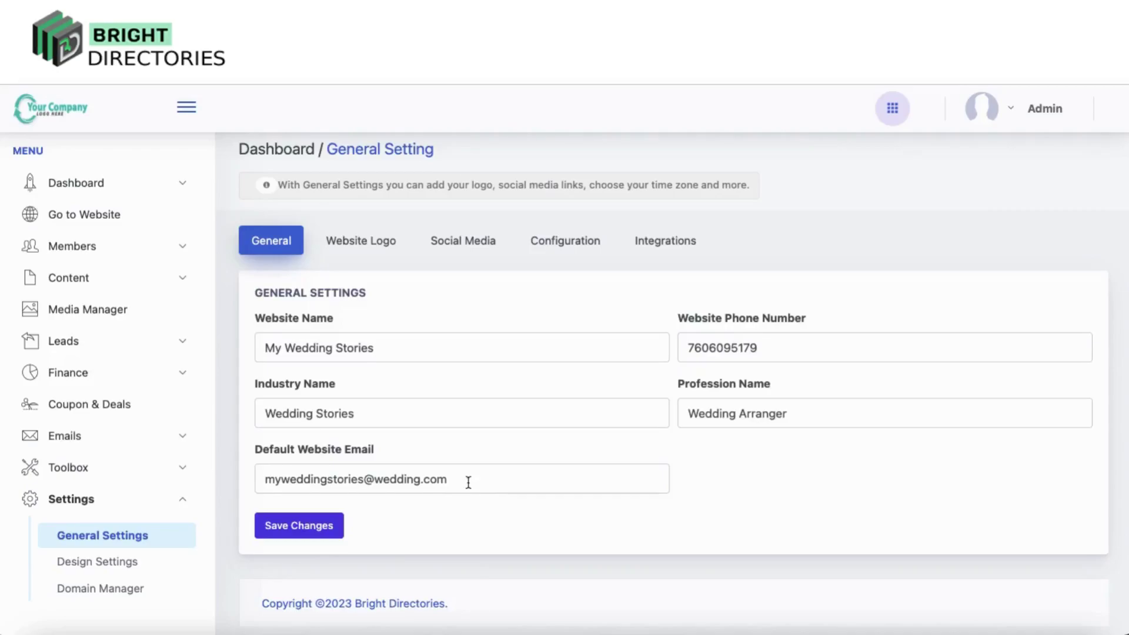
# Look over the Website Logo tab, then scroll the Social Media links showing the Twitter and LinkedIn URLs
pyautogui.click(379, 247)
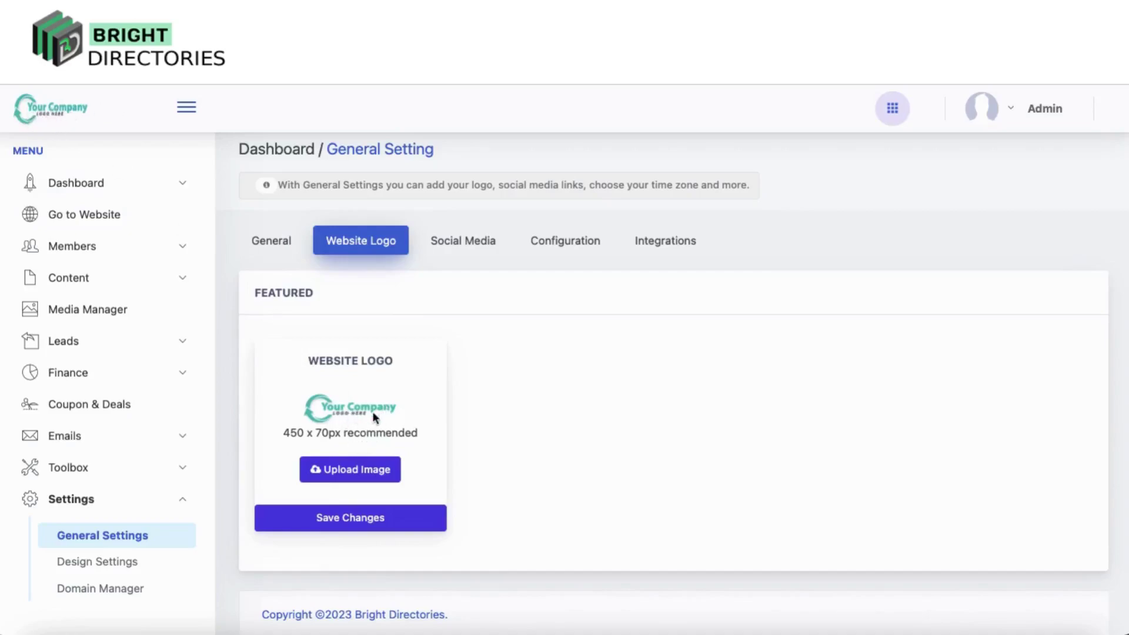
pyautogui.click(463, 242)
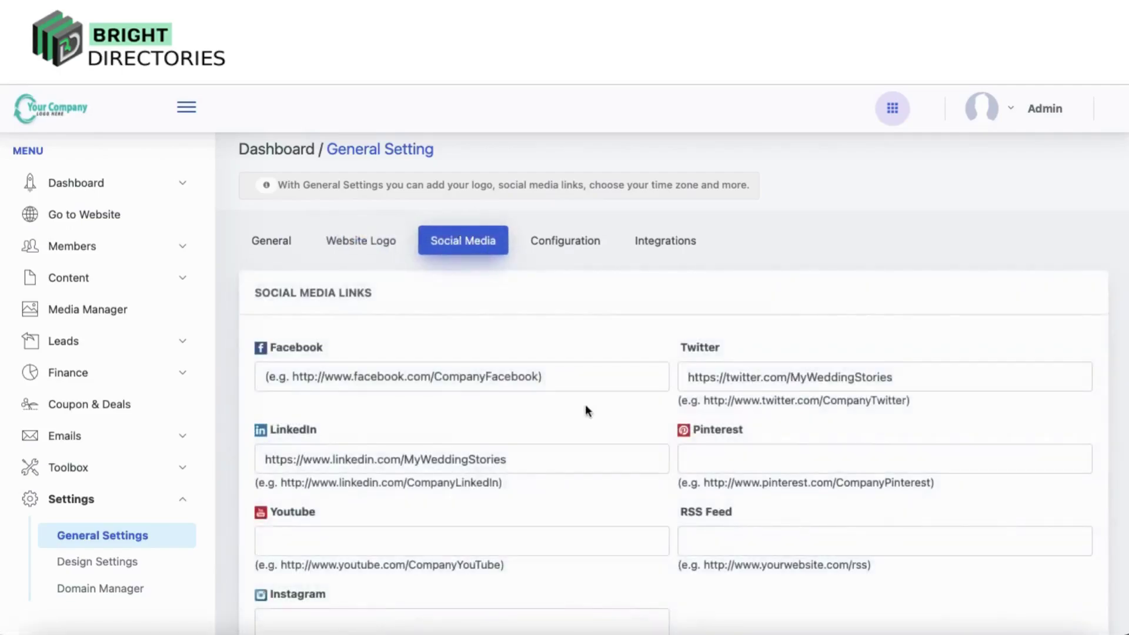
pyautogui.scroll(-3, 586, 410)
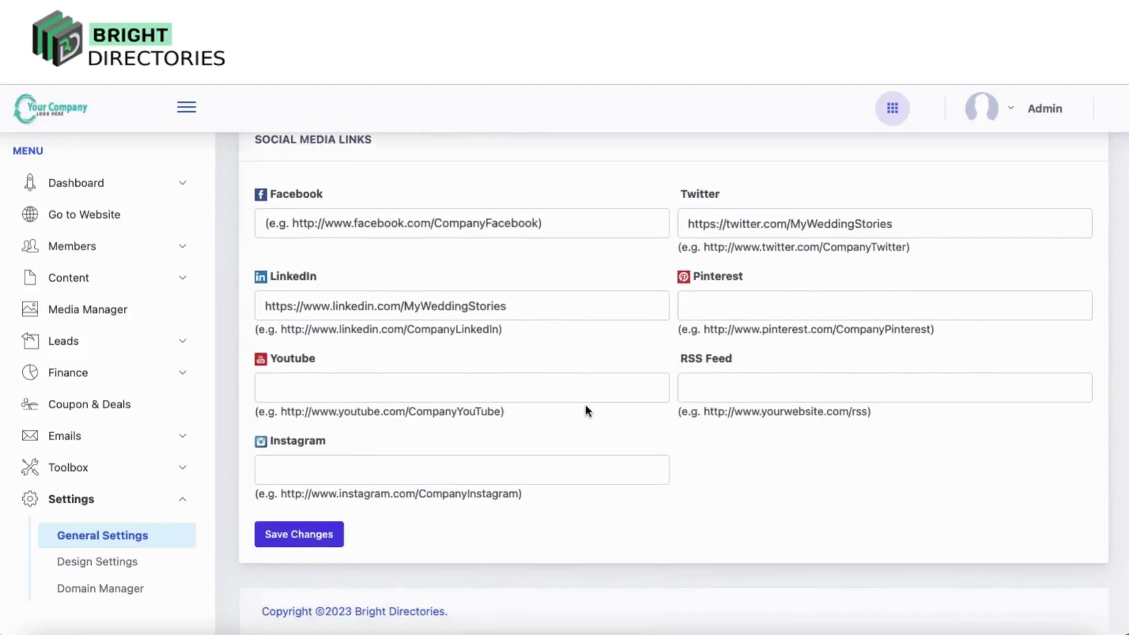
pyautogui.scroll(1, 586, 410)
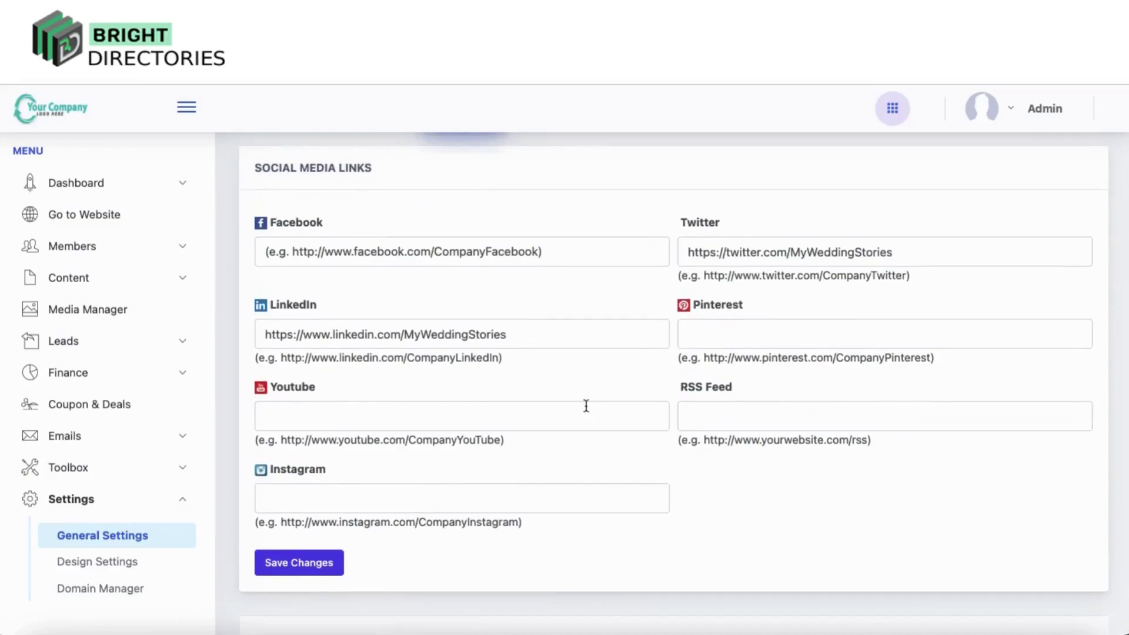
pyautogui.scroll(3, 586, 405)
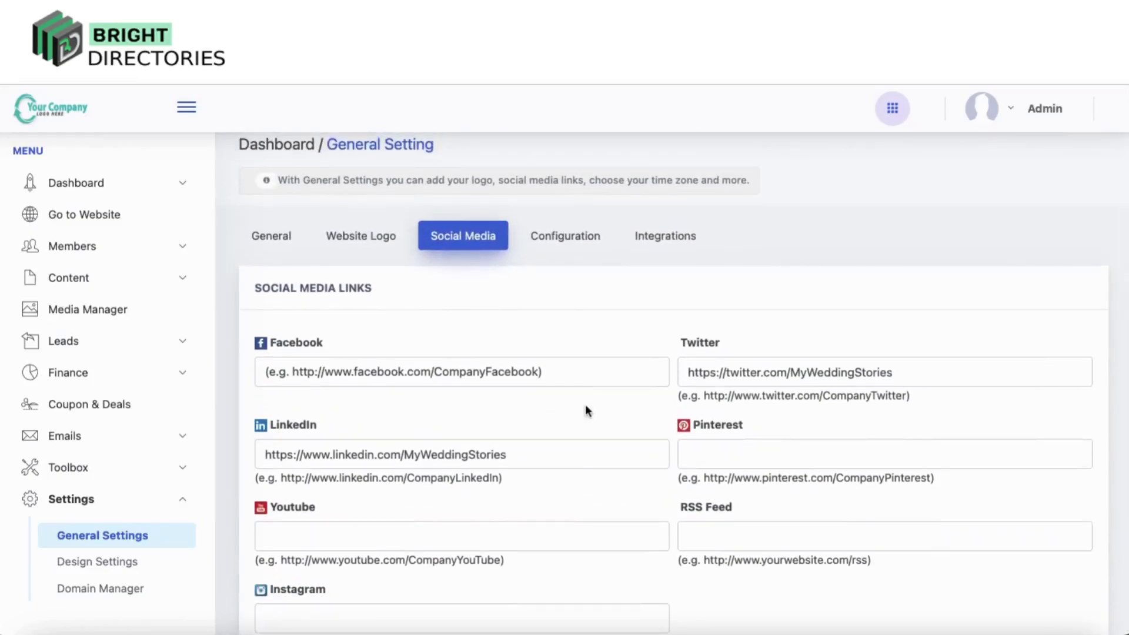
# In Configuration, try the GMT+06:00 and GMT+10:00 time zones, keeping GMT+07:00 S.E. Asia (Bangkok)
pyautogui.click(566, 241)
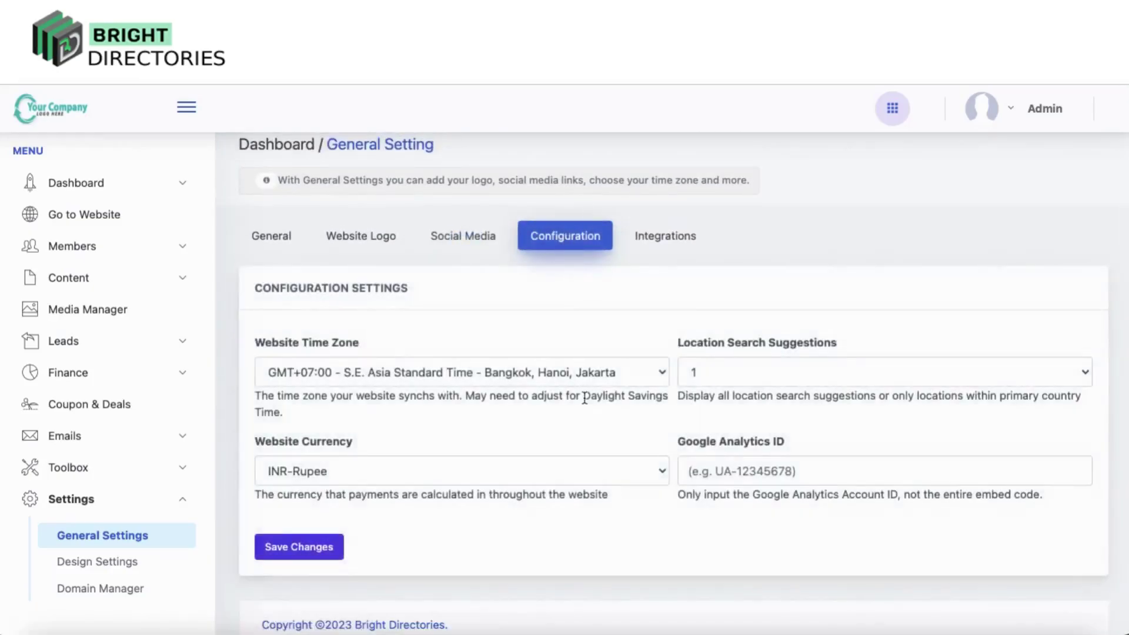
pyautogui.click(576, 364)
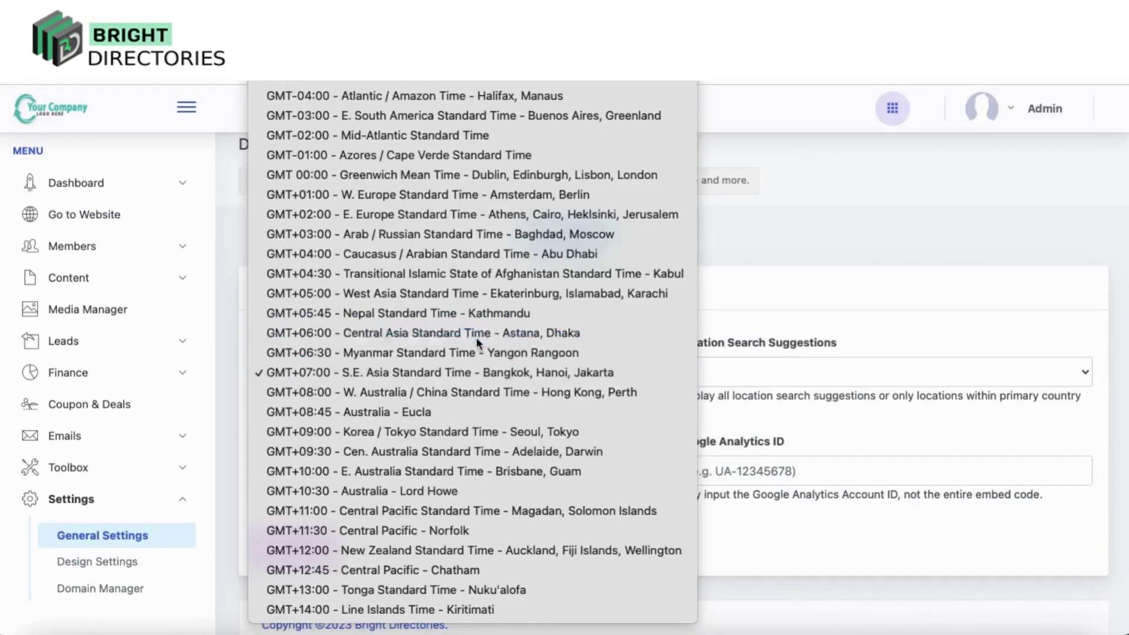
pyautogui.click(475, 335)
pyautogui.click(458, 376)
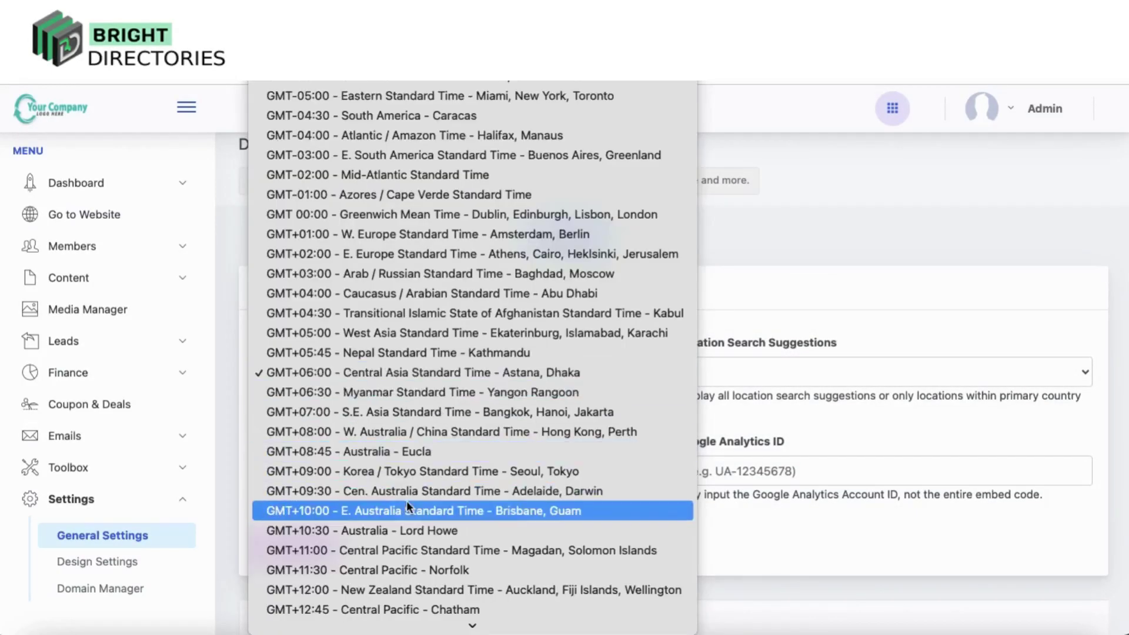
pyautogui.click(407, 500)
pyautogui.click(468, 361)
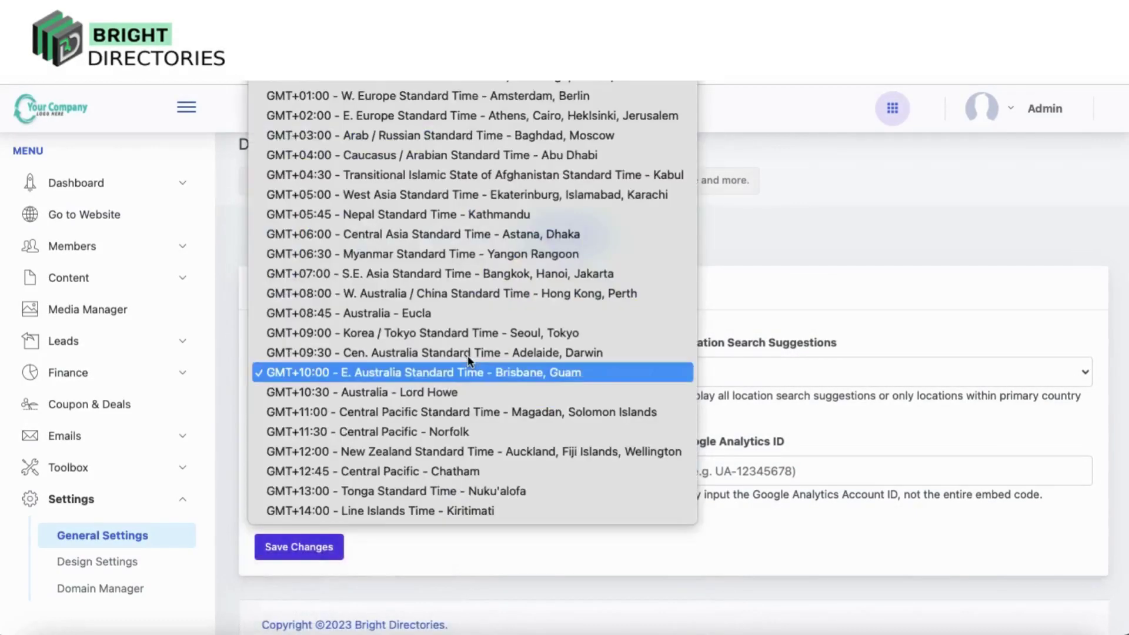
pyautogui.click(429, 268)
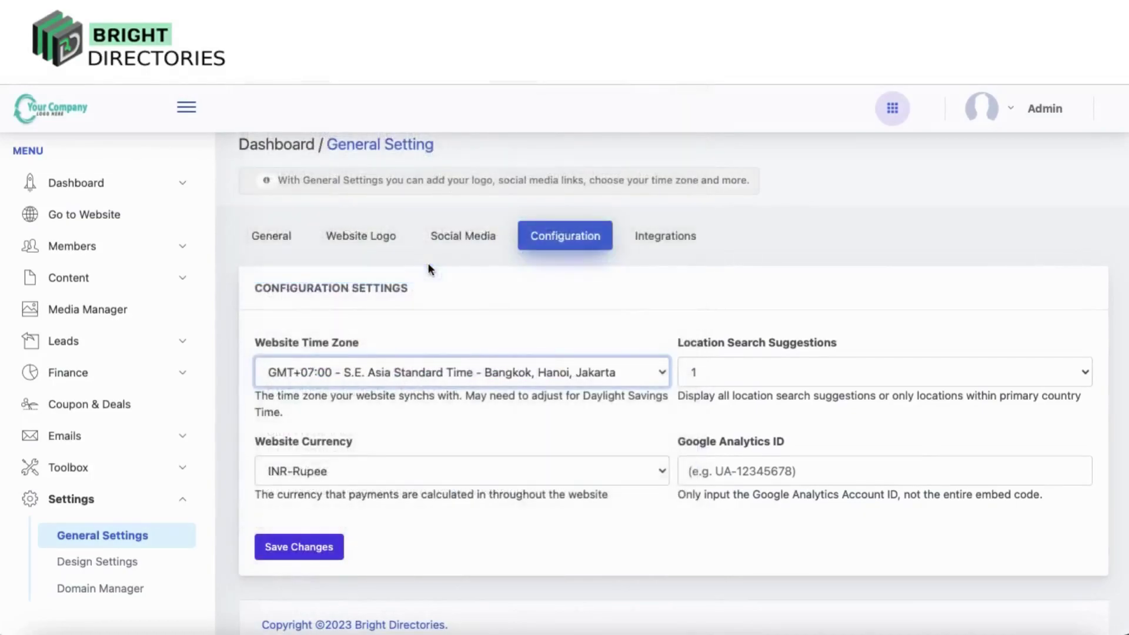
# Try 0 for location search suggestions, leaving the setting at 1
pyautogui.click(722, 370)
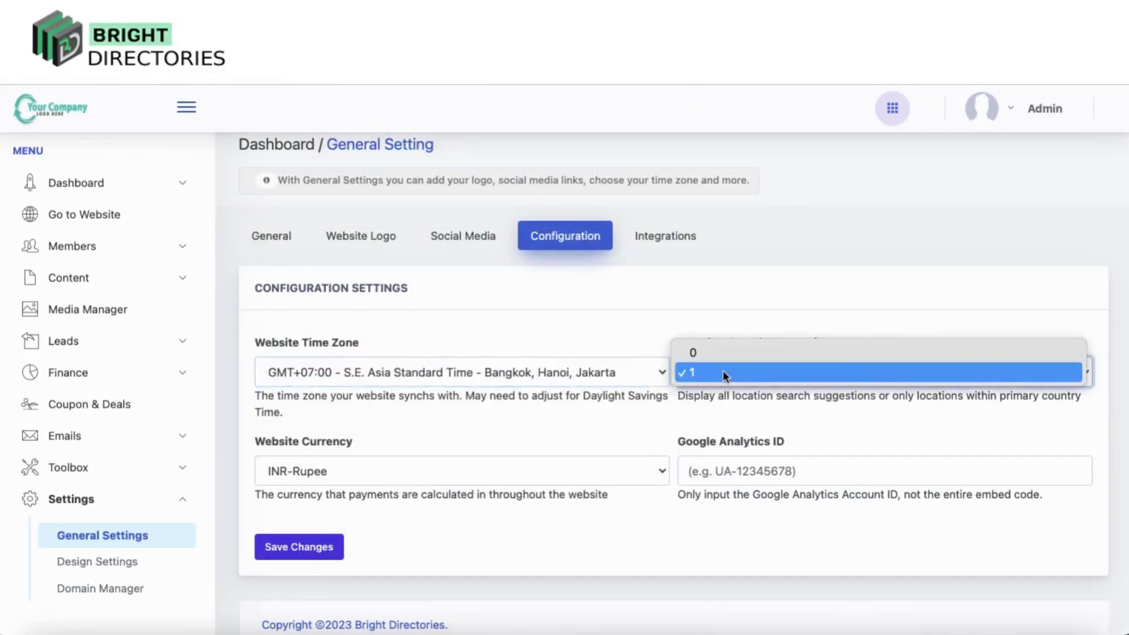
pyautogui.click(683, 291)
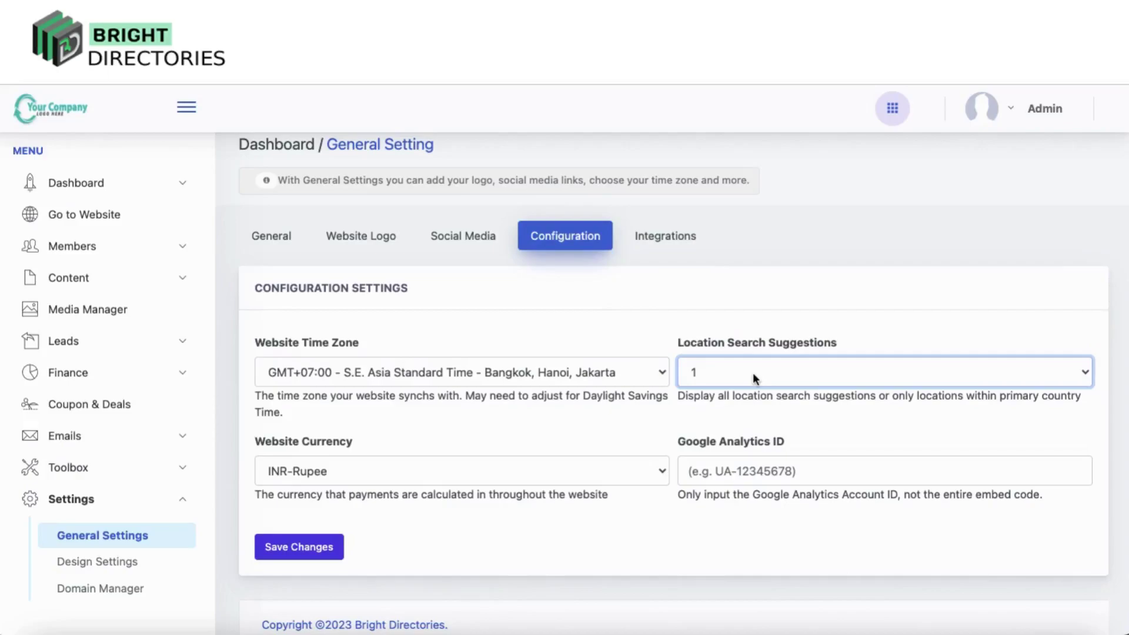
pyautogui.click(752, 372)
pyautogui.click(729, 352)
pyautogui.click(729, 373)
pyautogui.click(715, 392)
# Change the website currency from INR-Rupee, via EUR-Euro and FKP-Pound, to FJD-Dollar
pyautogui.click(407, 464)
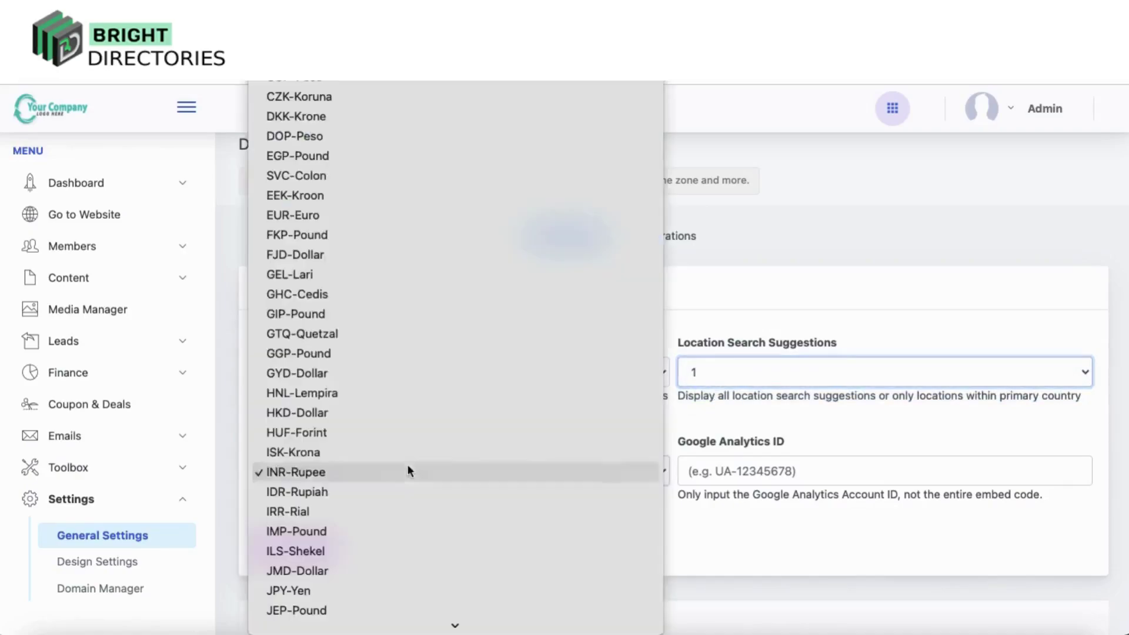
pyautogui.click(330, 214)
pyautogui.click(447, 474)
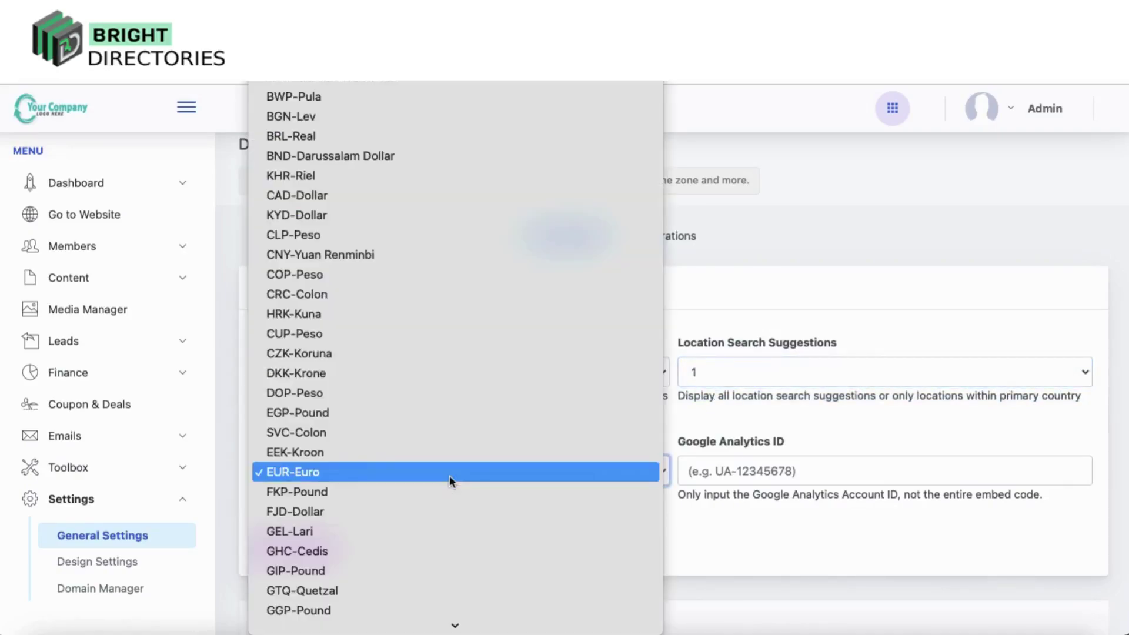
pyautogui.click(319, 499)
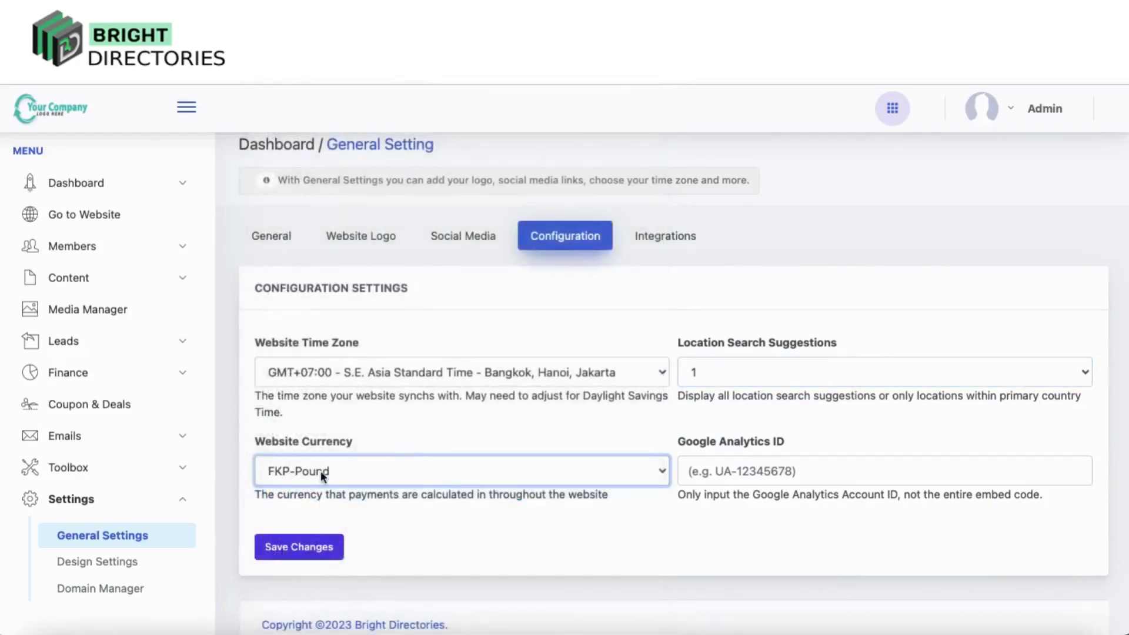
pyautogui.click(320, 470)
pyautogui.click(305, 491)
pyautogui.click(738, 466)
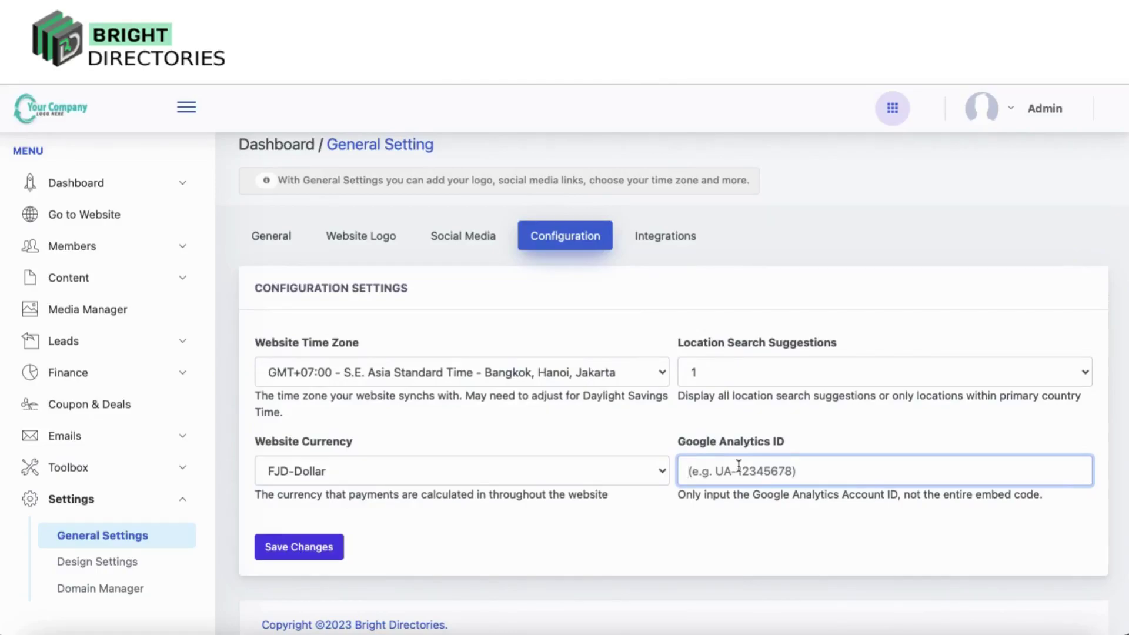
pyautogui.click(673, 238)
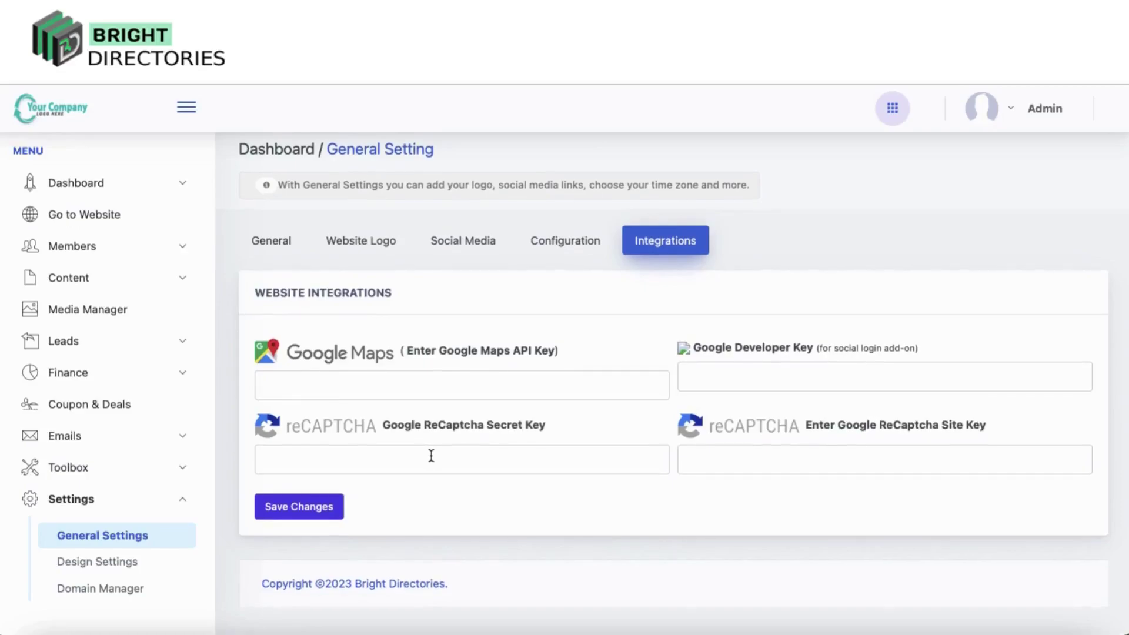
# Leave the empty Google Maps and reCAPTCHA key fields and go to Design Settings
pyautogui.click(135, 566)
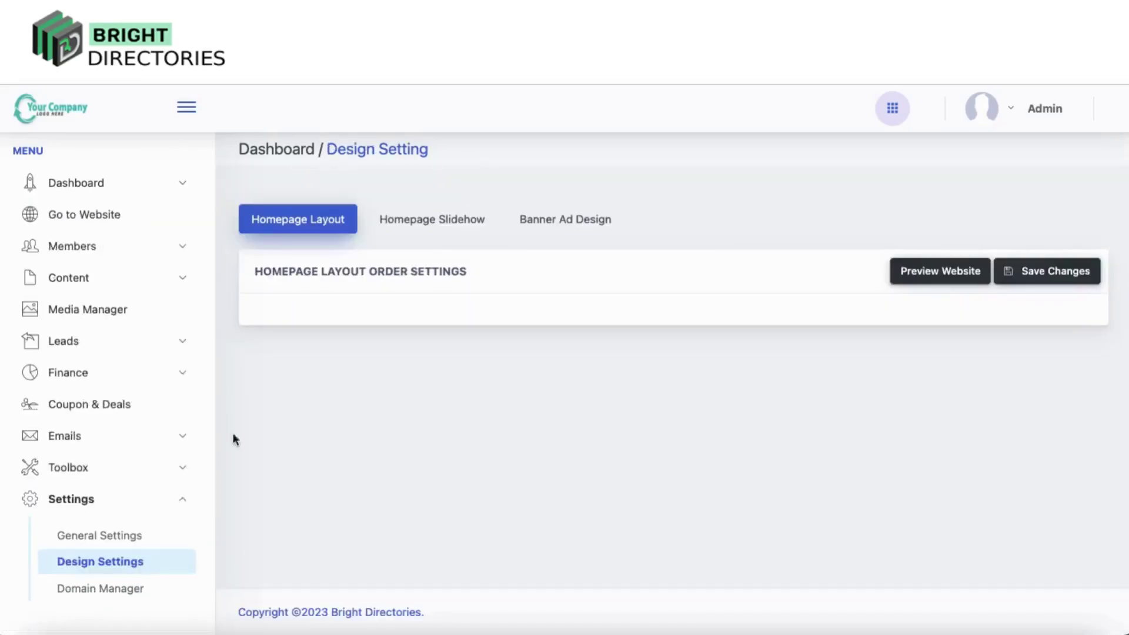
# Add a second and third custom slide to the homepage slideshow
pyautogui.click(432, 220)
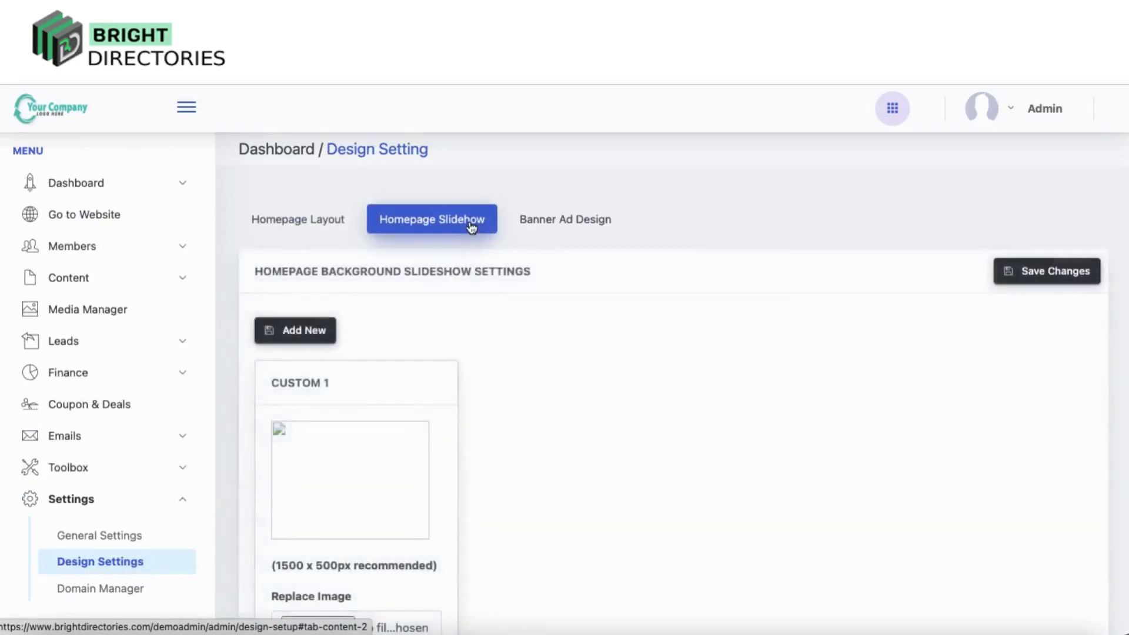
pyautogui.scroll(-3, 369, 535)
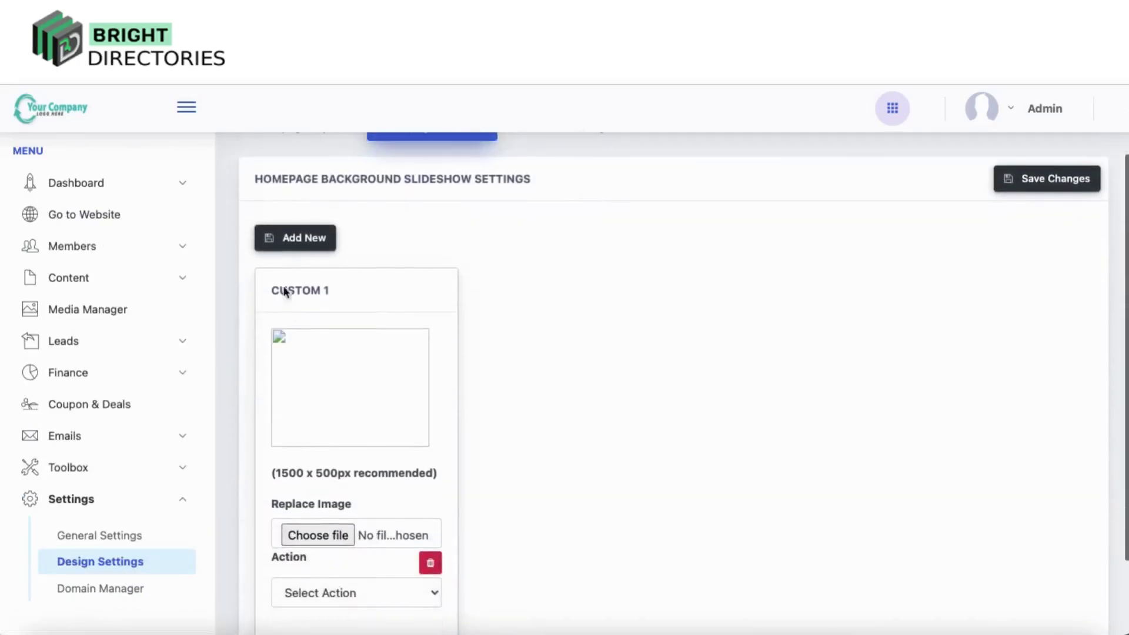
pyautogui.click(292, 237)
pyautogui.click(292, 237)
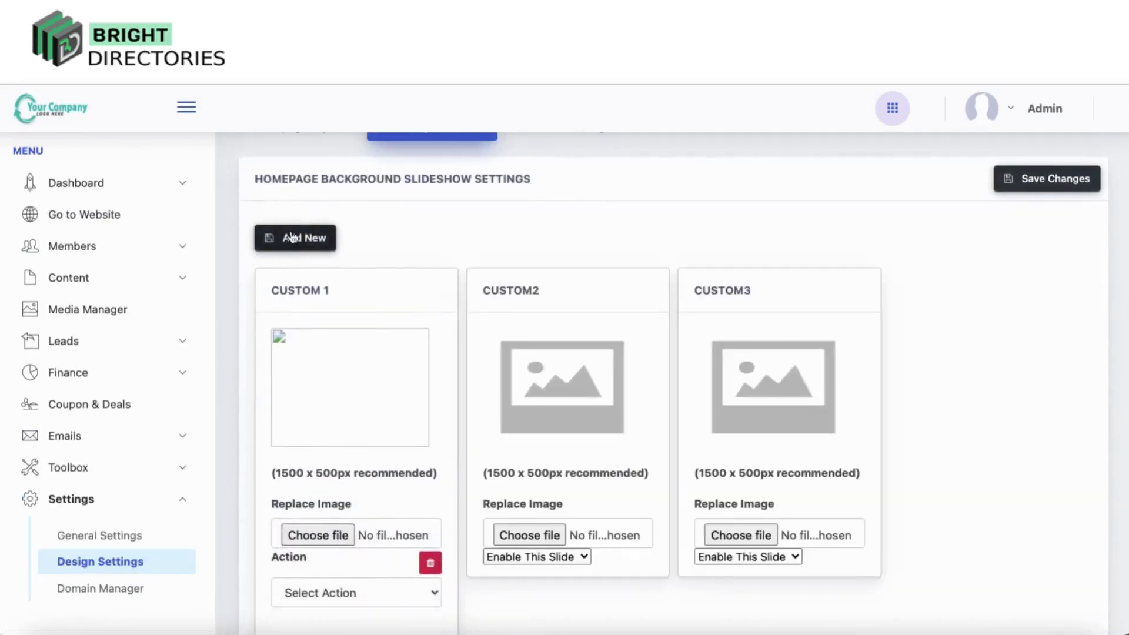
pyautogui.scroll(1, 486, 406)
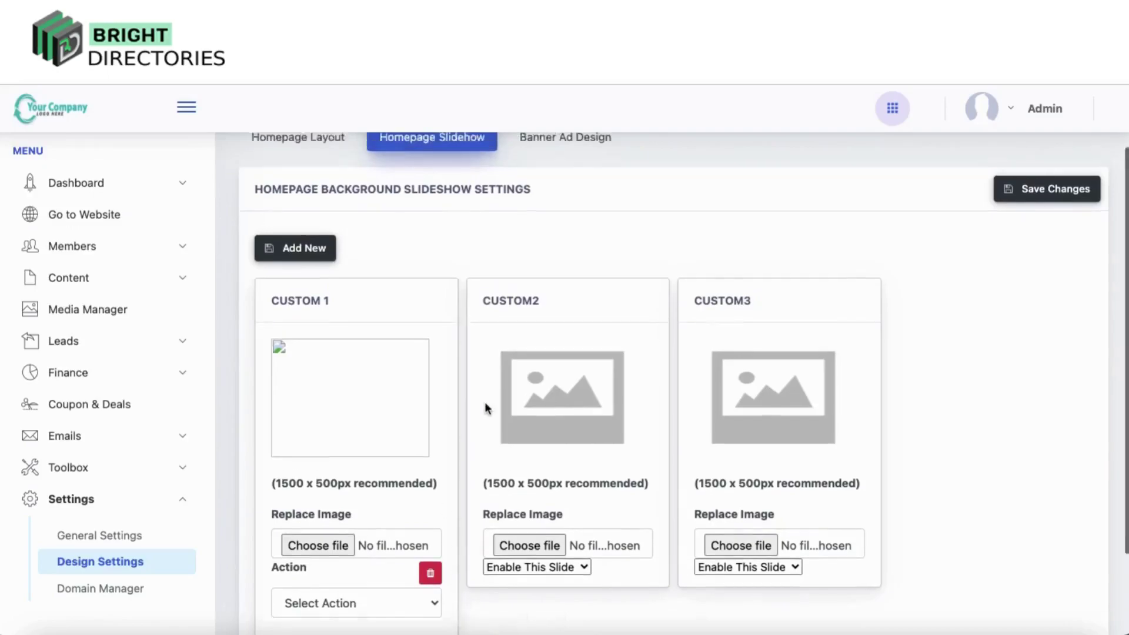
pyautogui.scroll(3, 485, 405)
# Try the Header and Extra Banner Ad - 1 placements, then display banner ads in Extra Banner Ad - 3
pyautogui.click(593, 221)
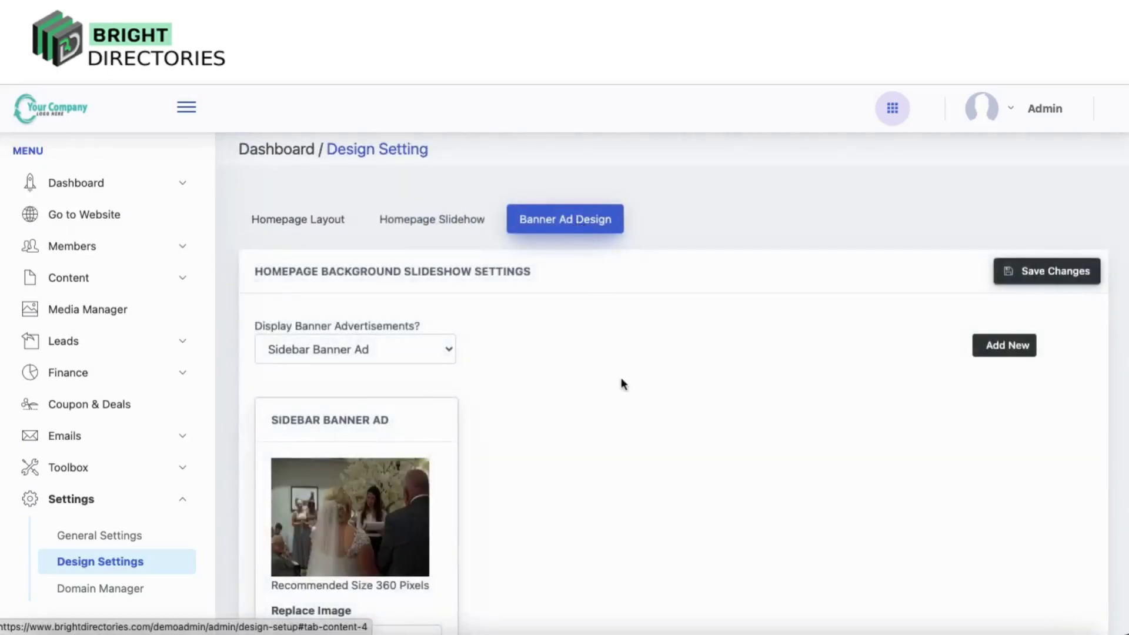
pyautogui.scroll(-4, 396, 529)
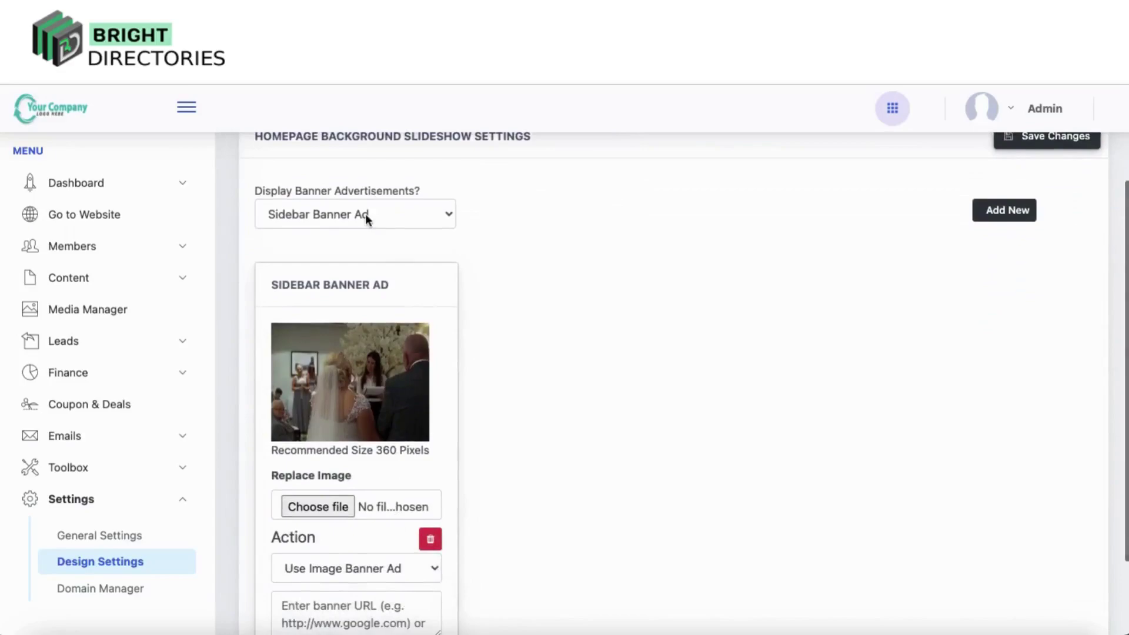
pyautogui.click(365, 217)
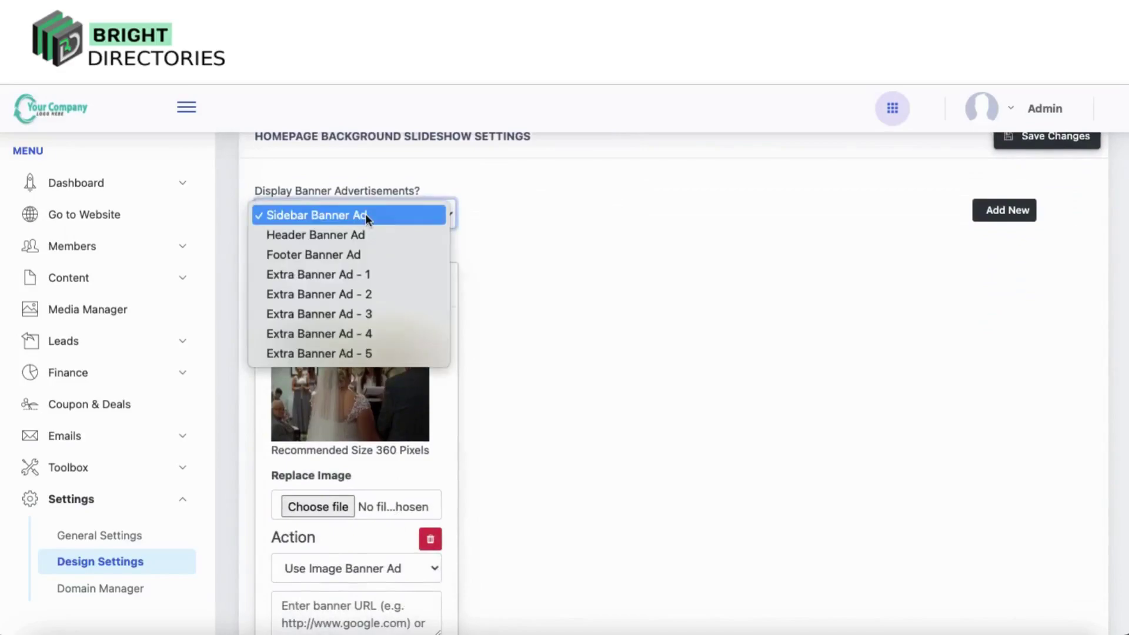
pyautogui.click(341, 213)
pyautogui.click(345, 216)
pyautogui.click(341, 238)
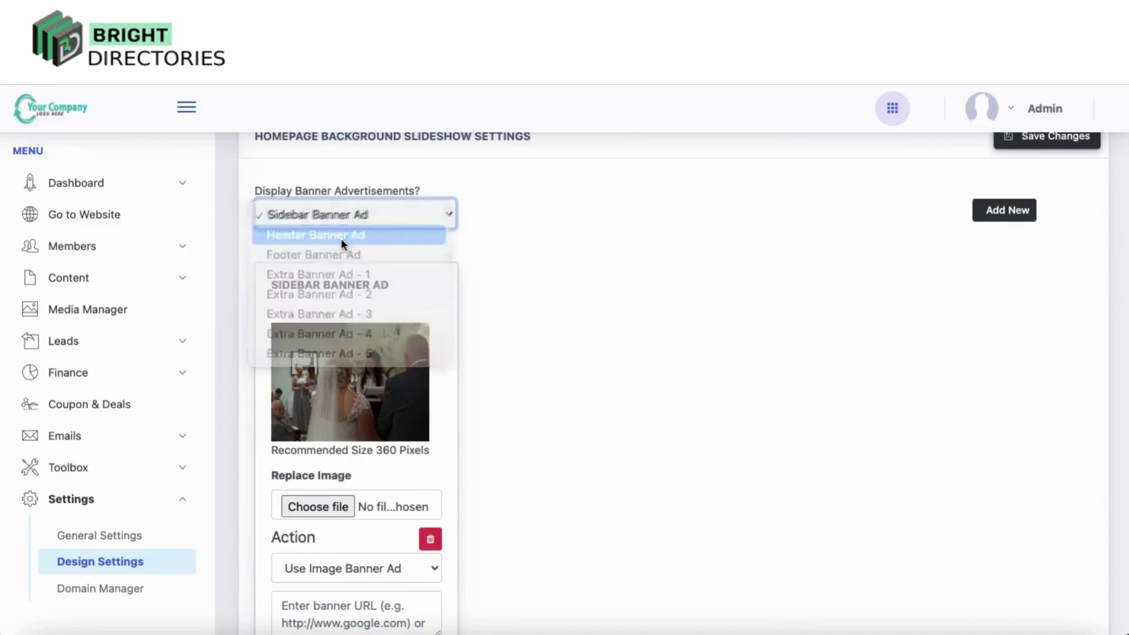
pyautogui.click(360, 214)
pyautogui.click(353, 254)
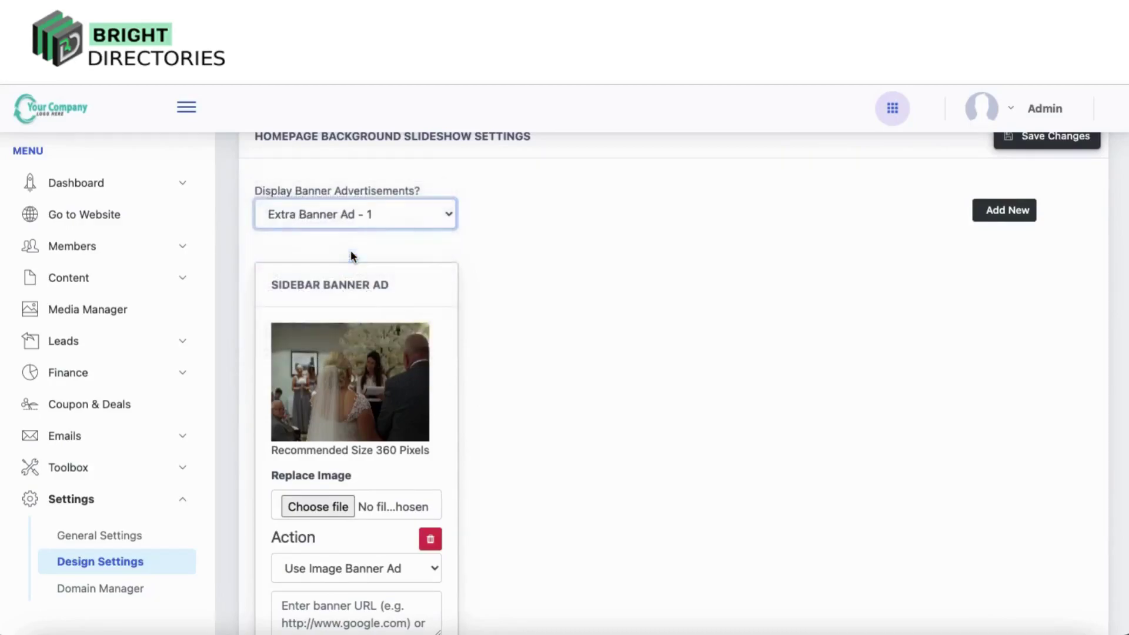
pyautogui.click(348, 220)
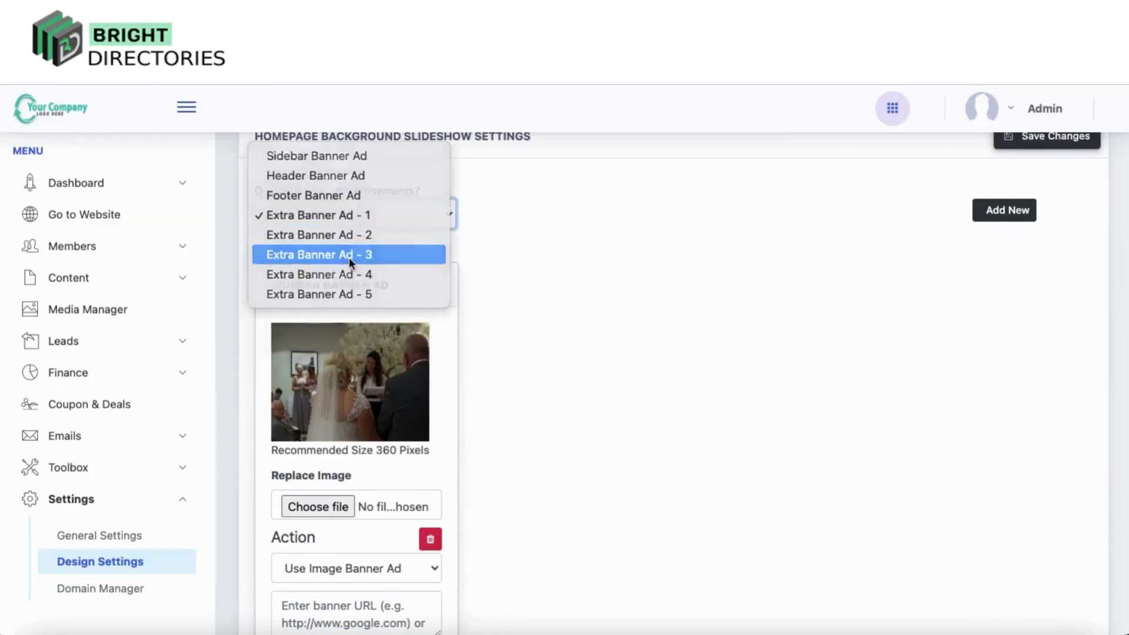
pyautogui.click(348, 256)
# Set the sidebar banner ad's Action to Use Custom Embed Code instead of an image
pyautogui.scroll(-3, 421, 493)
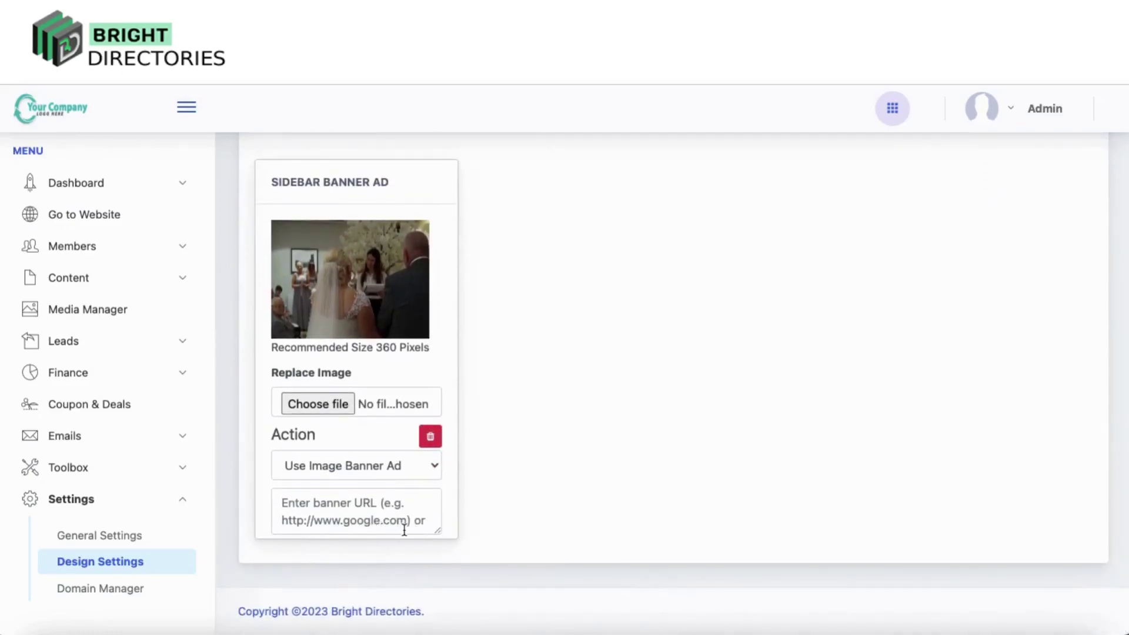
pyautogui.click(376, 464)
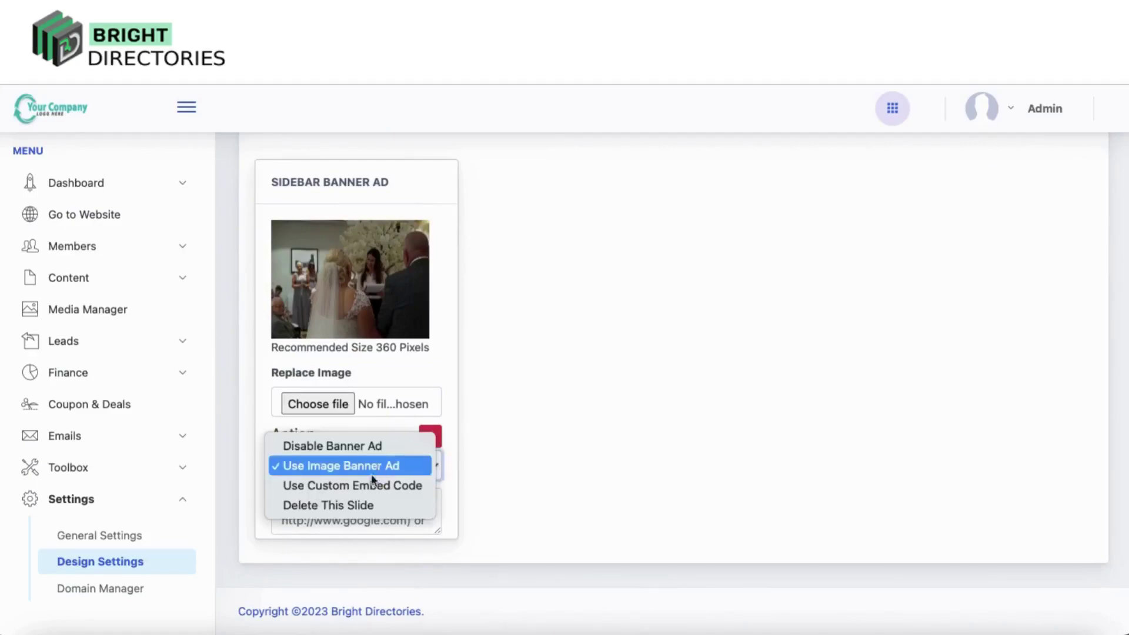
pyautogui.click(361, 487)
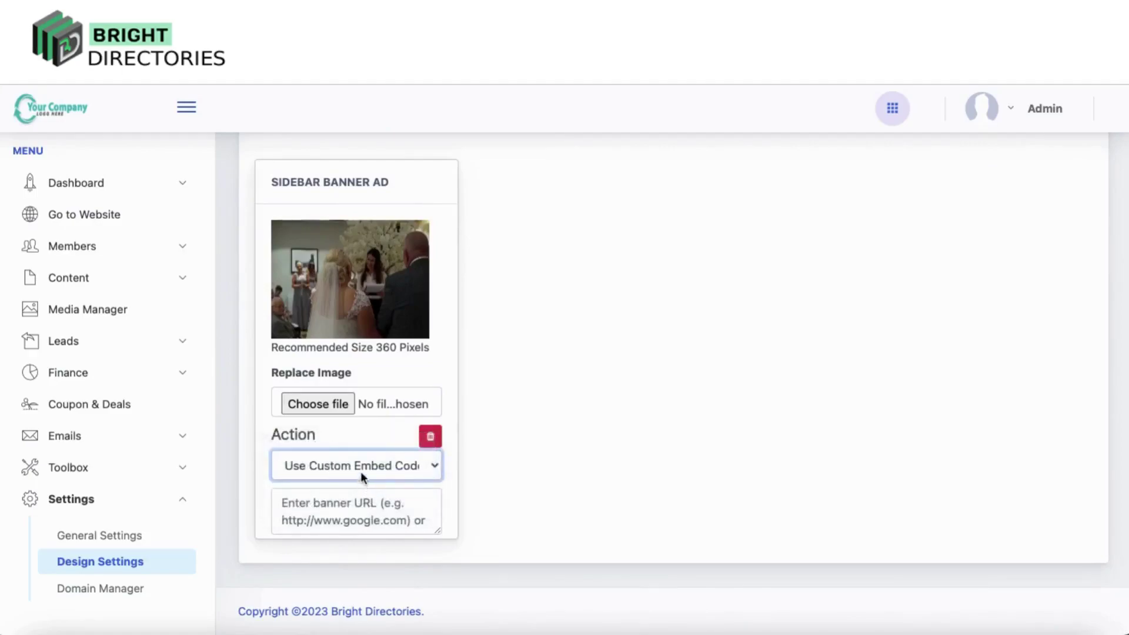
pyautogui.click(361, 471)
pyautogui.click(729, 383)
pyautogui.scroll(5, 729, 385)
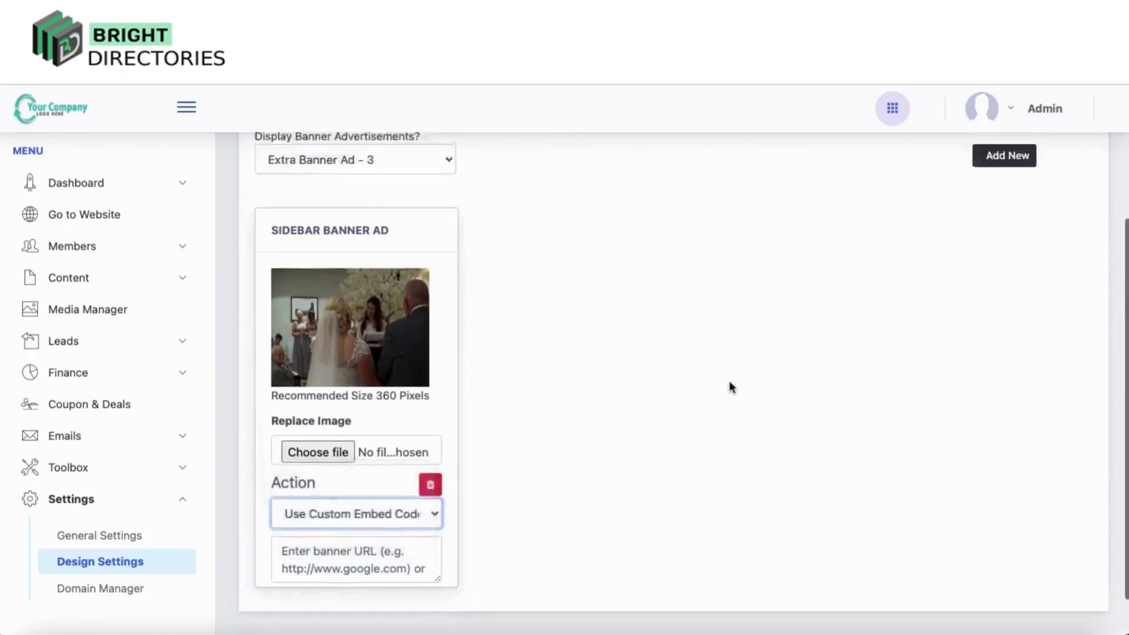
# Review the Homepage Slideshow, Banner Ad and Homepage Layout tabs, then return to General Settings and expand Toolbox
pyautogui.click(467, 226)
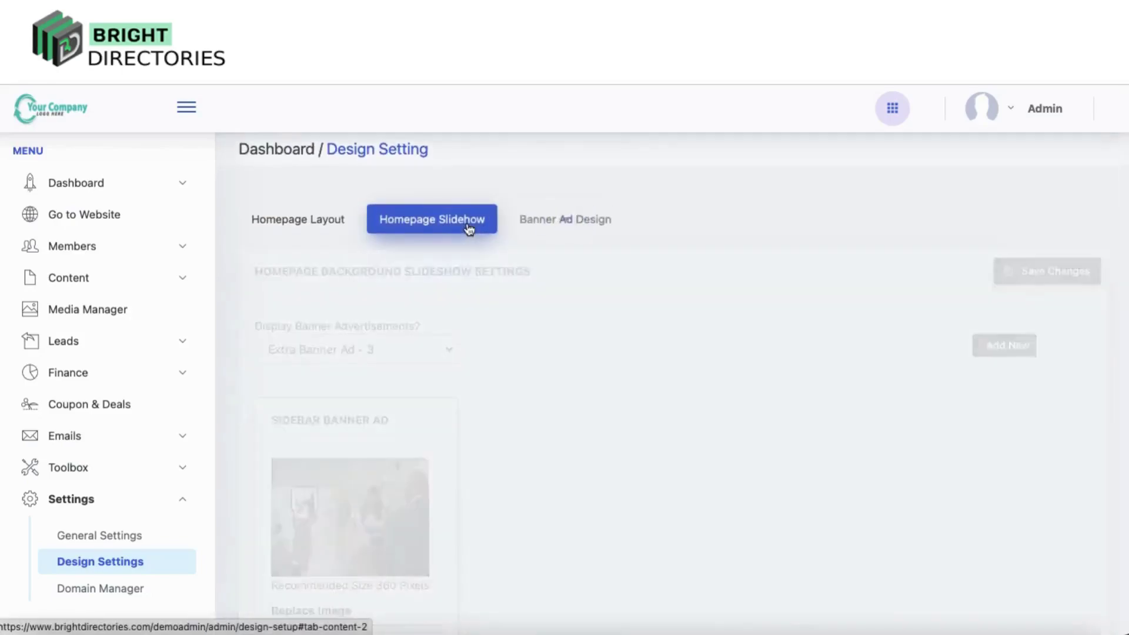
pyautogui.click(549, 225)
pyautogui.click(297, 221)
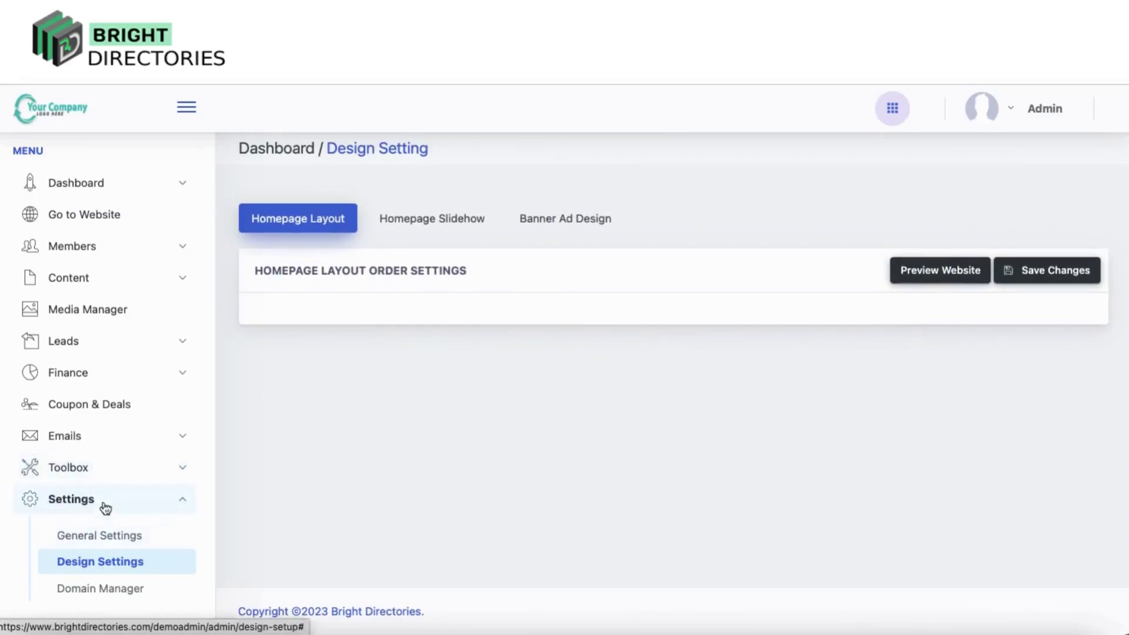
pyautogui.click(94, 544)
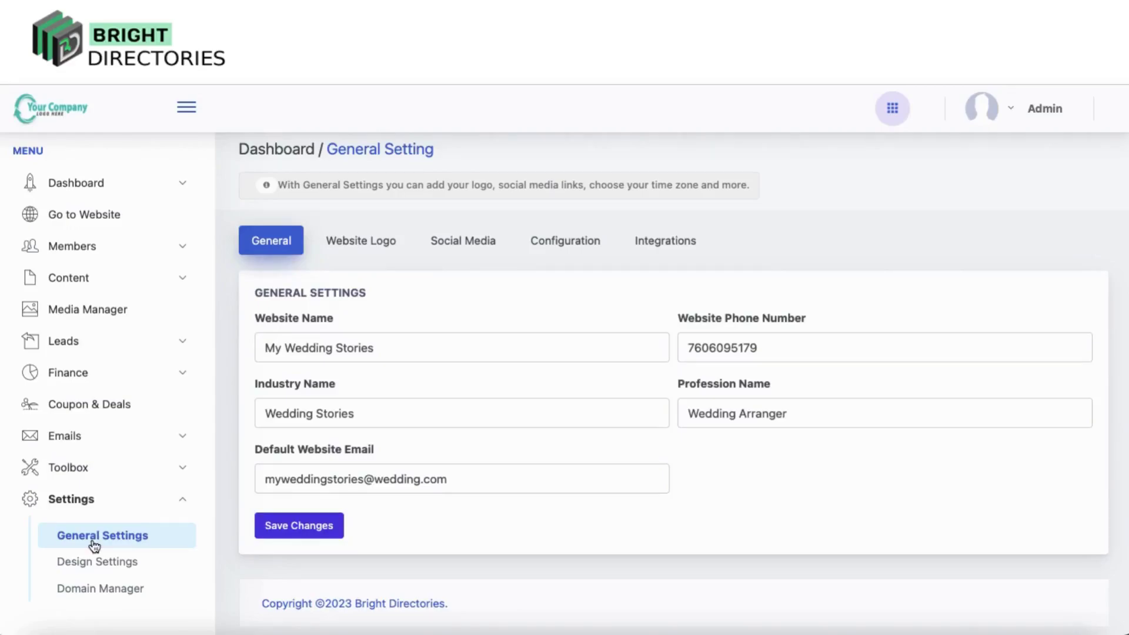
pyautogui.click(84, 469)
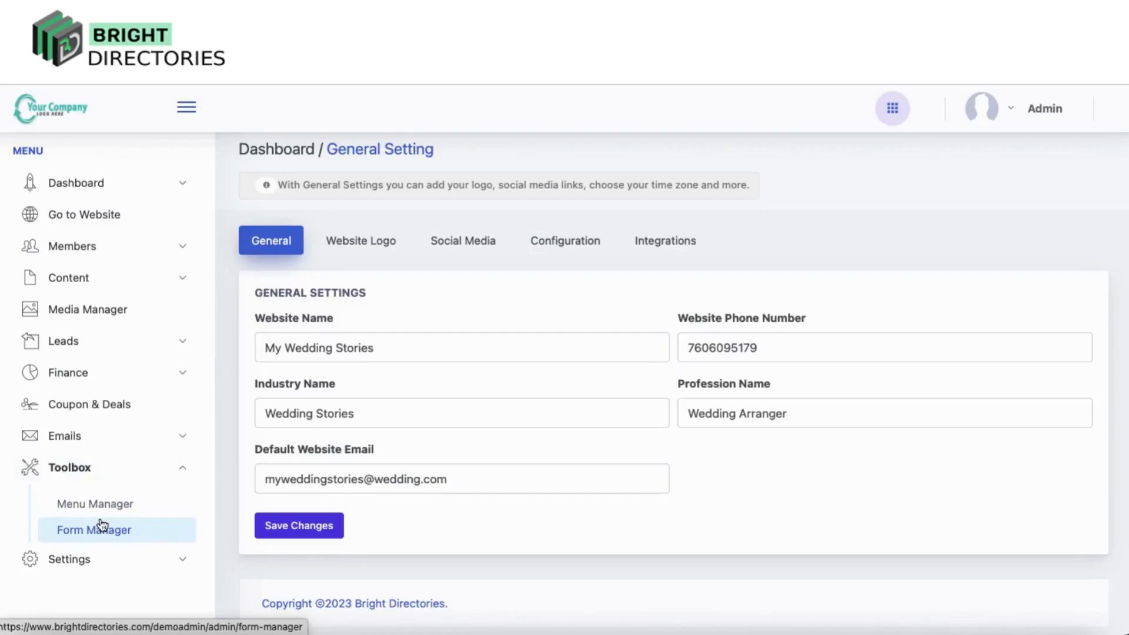
# In Menu Manager, open the Footer Menu for editing, then view the Form Manager's customized forms
pyautogui.click(95, 506)
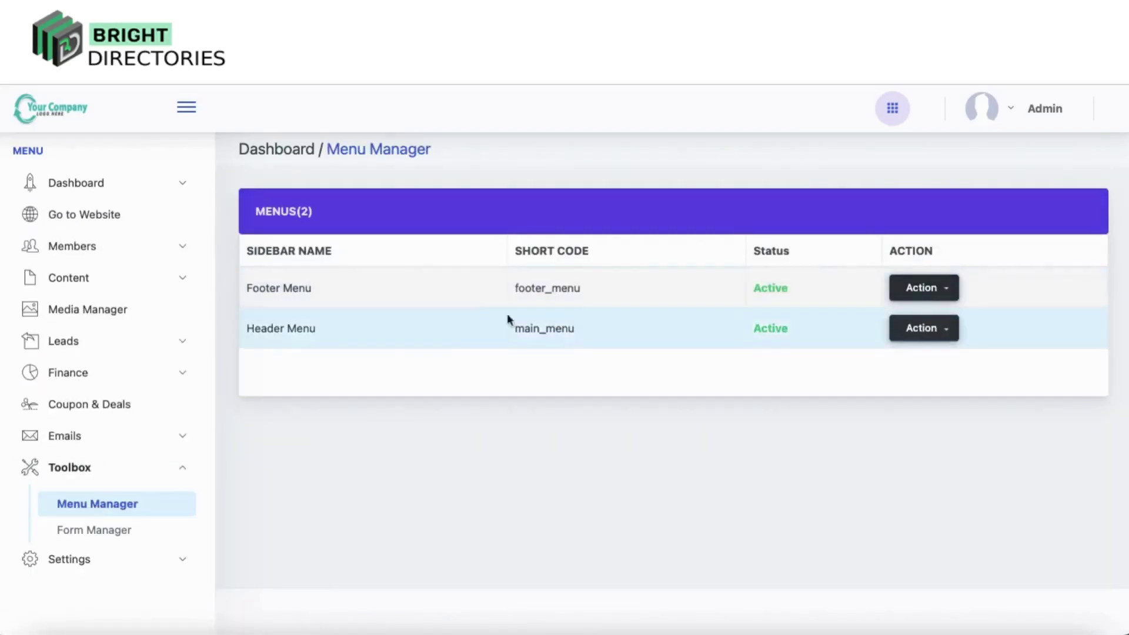
pyautogui.click(948, 294)
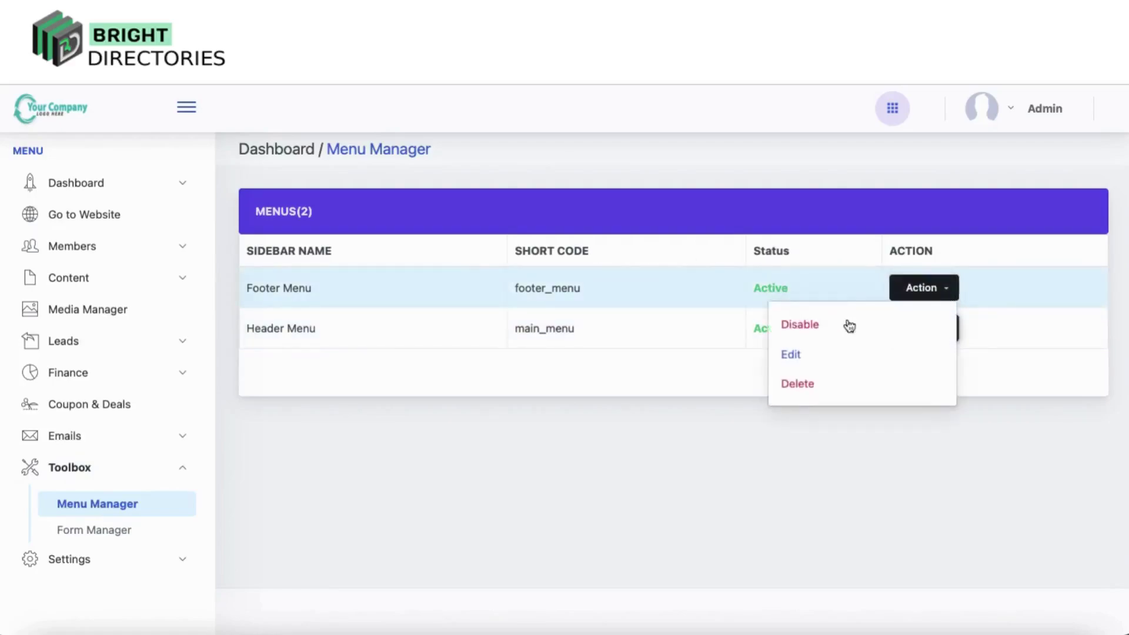
pyautogui.click(795, 357)
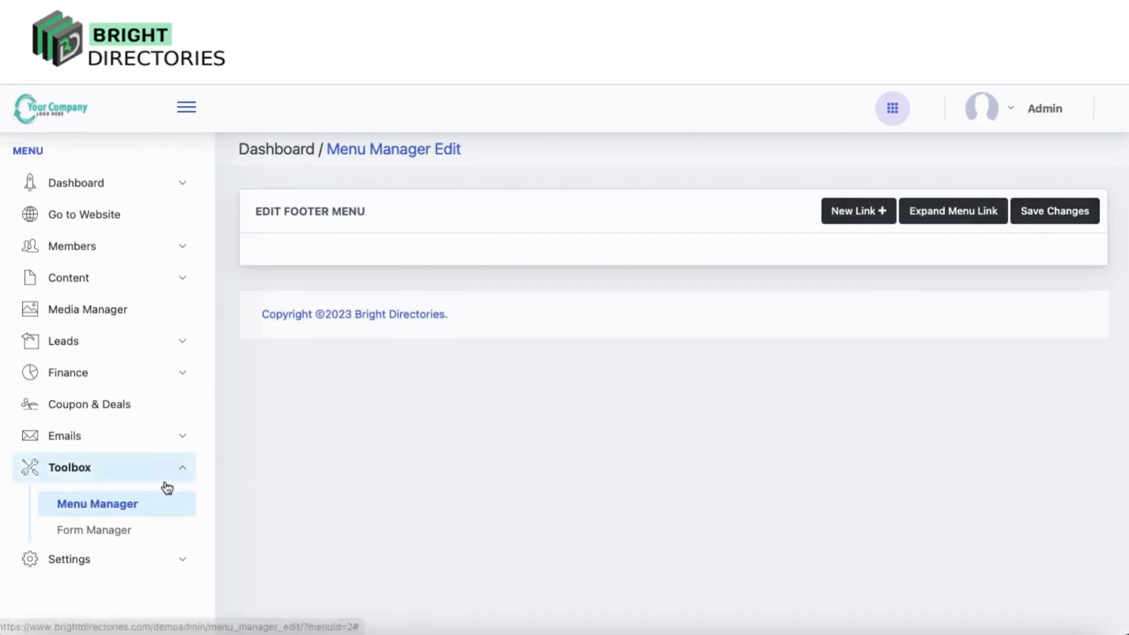
pyautogui.click(97, 532)
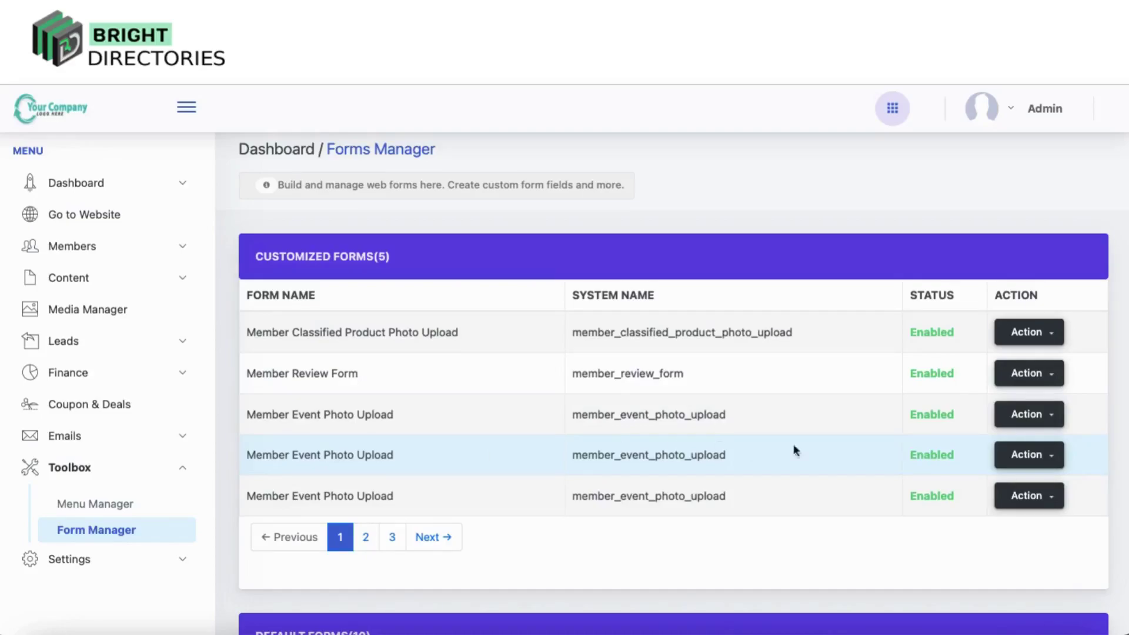
# Open the Member Classified Product Photo Upload form for editing, then view Members > Search Members
pyautogui.click(1051, 331)
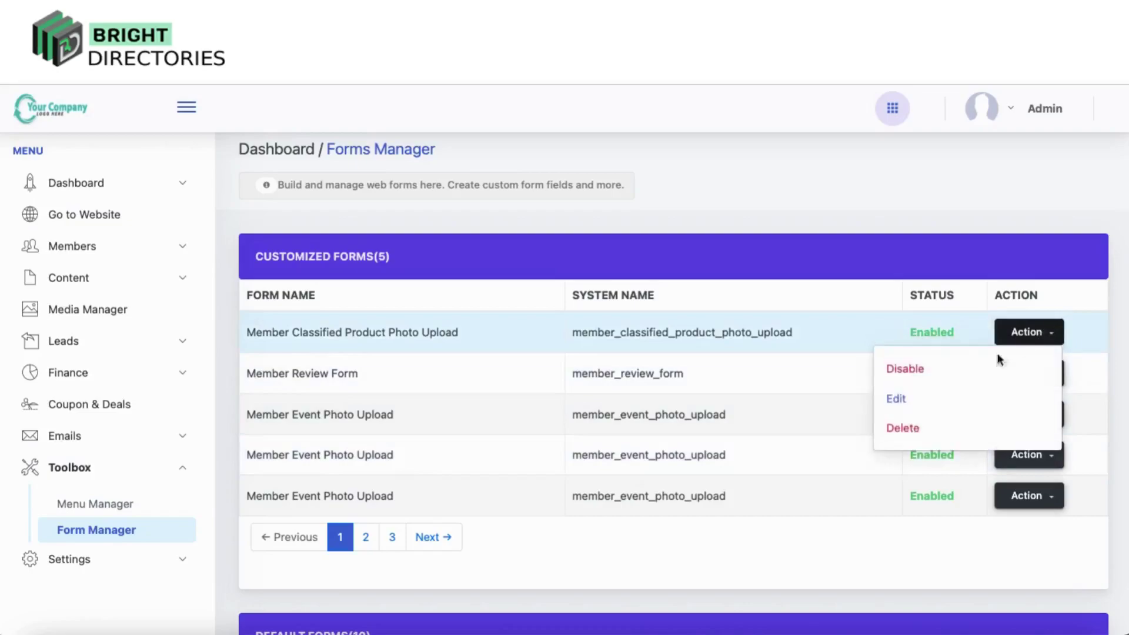
pyautogui.click(897, 398)
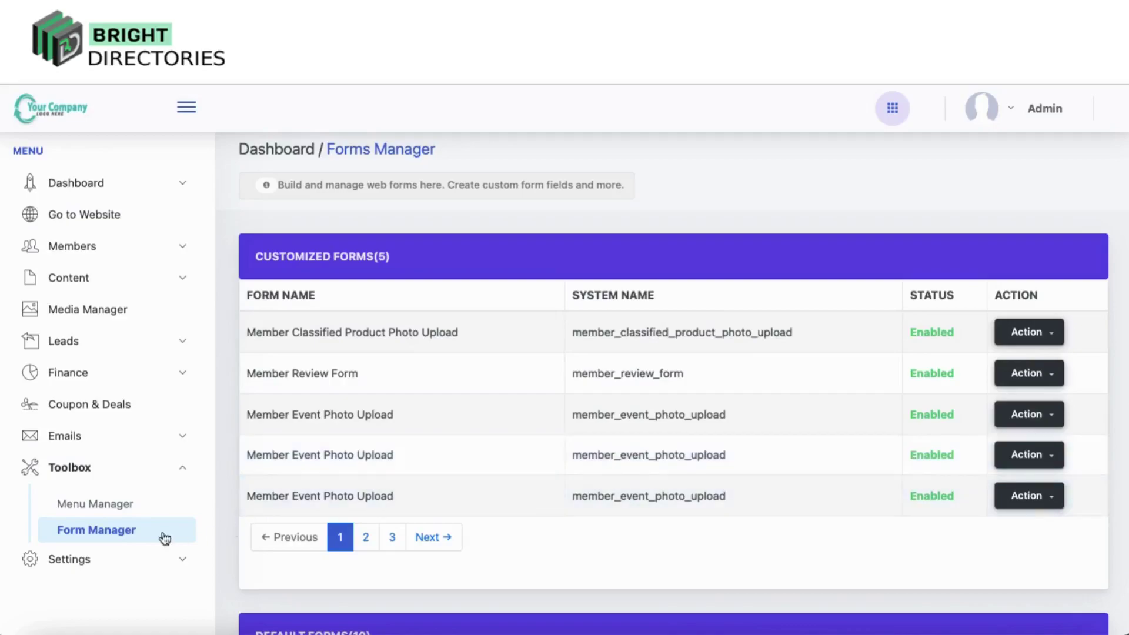
pyautogui.click(112, 248)
pyautogui.click(114, 292)
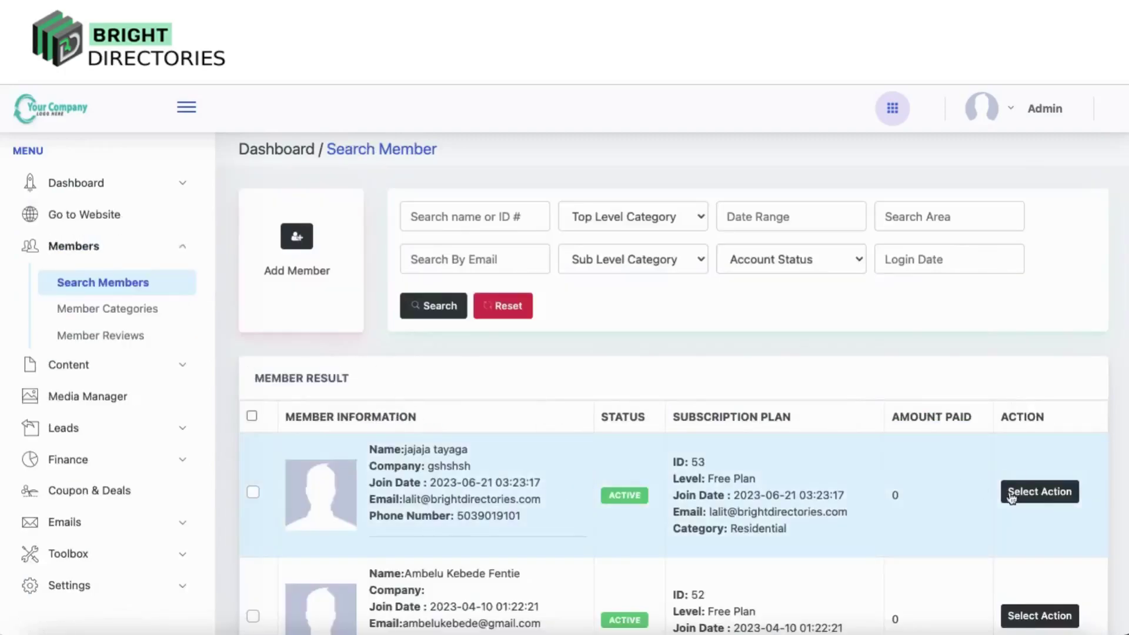
pyautogui.click(1039, 491)
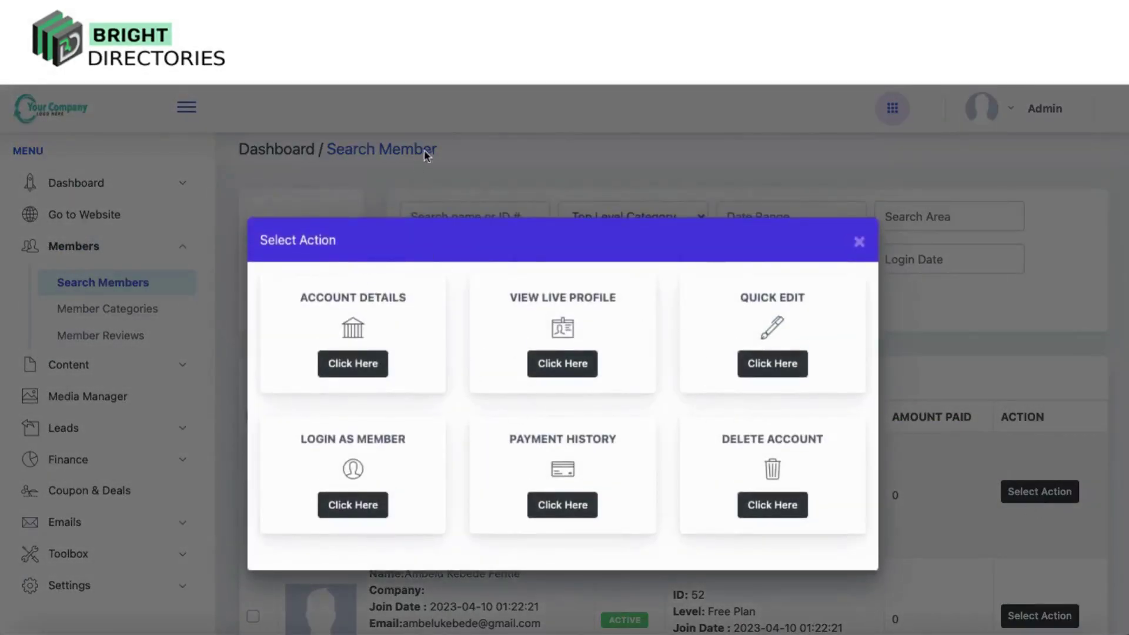
pyautogui.click(263, 161)
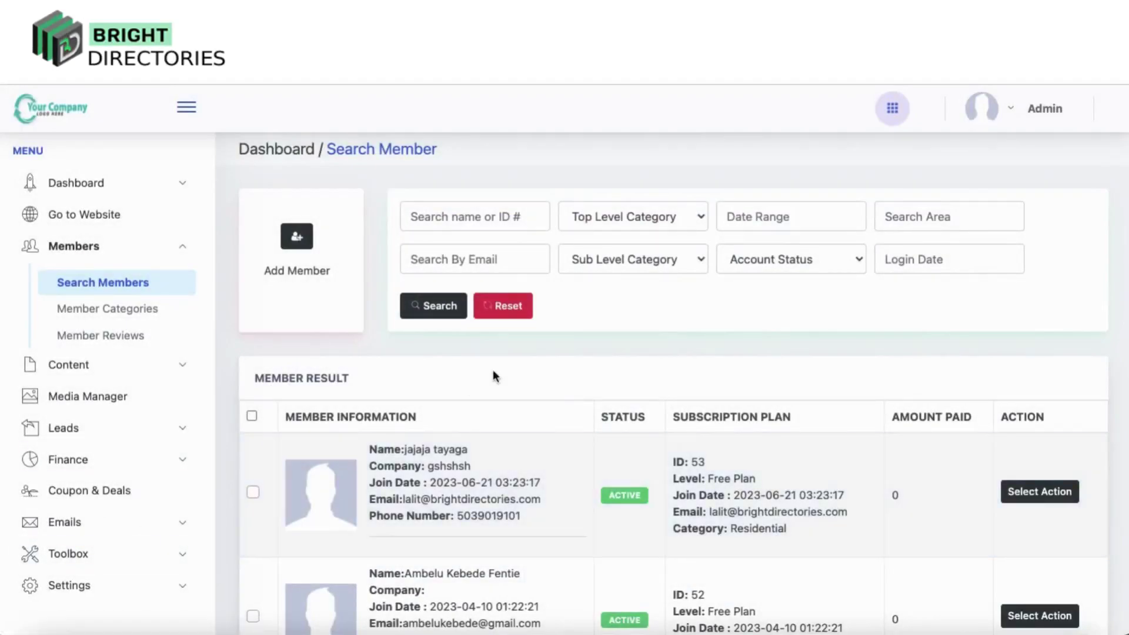
pyautogui.scroll(-20, 492, 376)
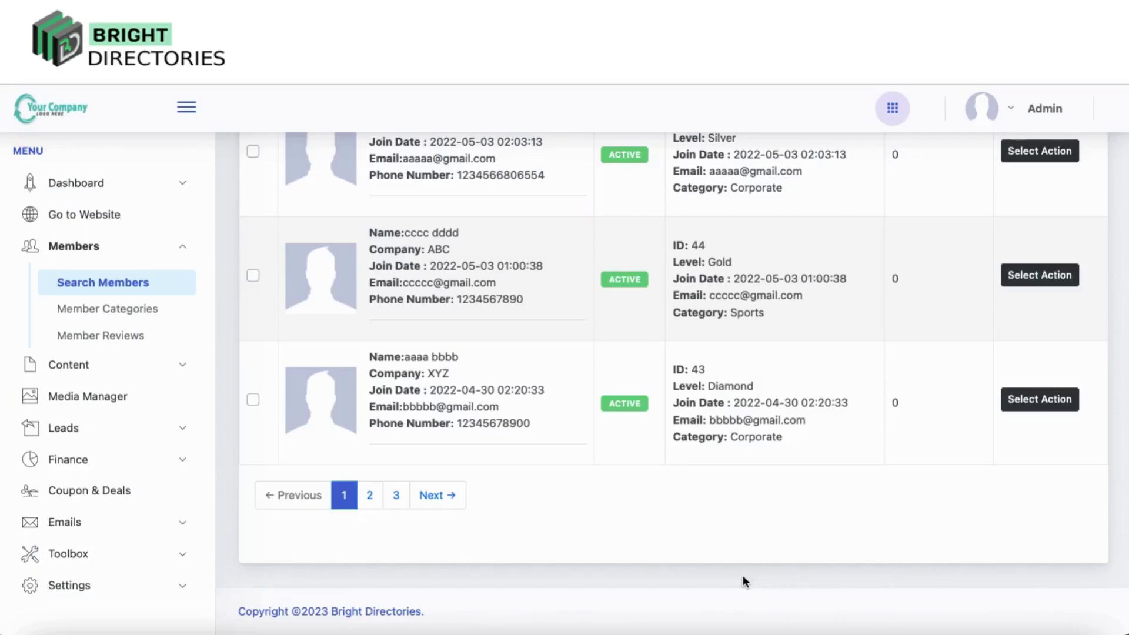
pyautogui.scroll(10, 722, 493)
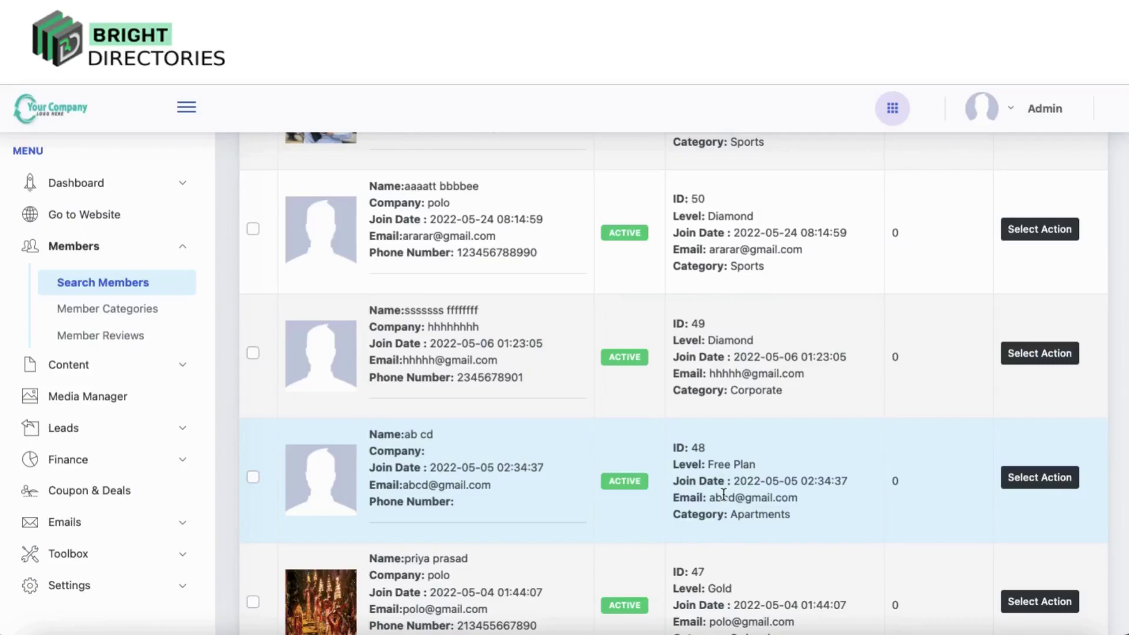
pyautogui.scroll(-3, 723, 494)
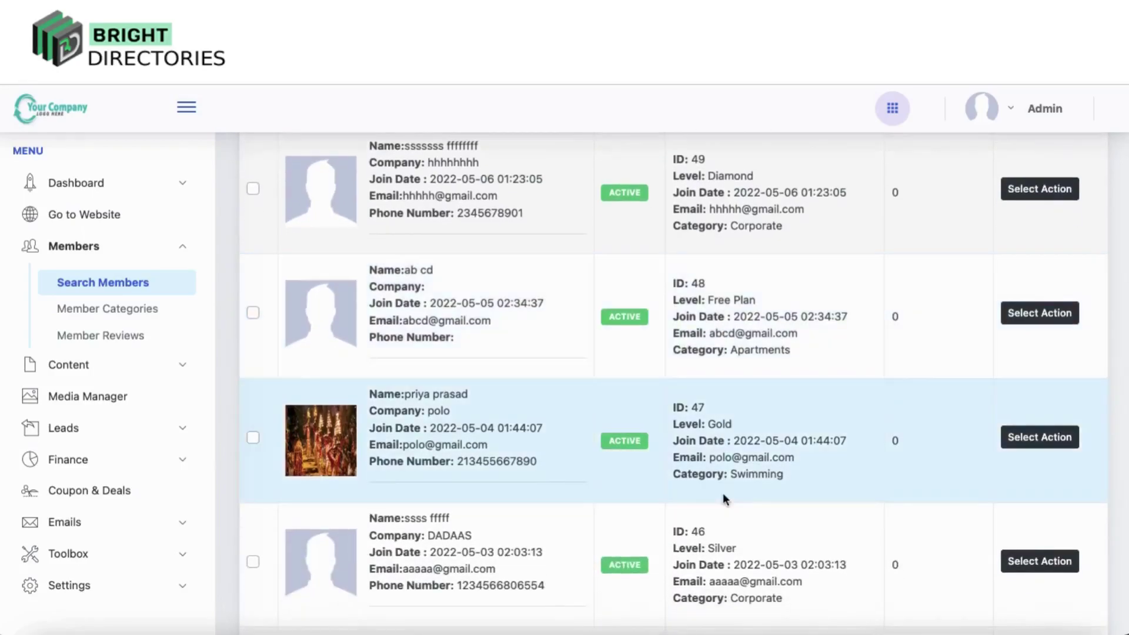
pyautogui.scroll(-4, 723, 499)
pyautogui.scroll(3, 681, 383)
pyautogui.scroll(2, 681, 383)
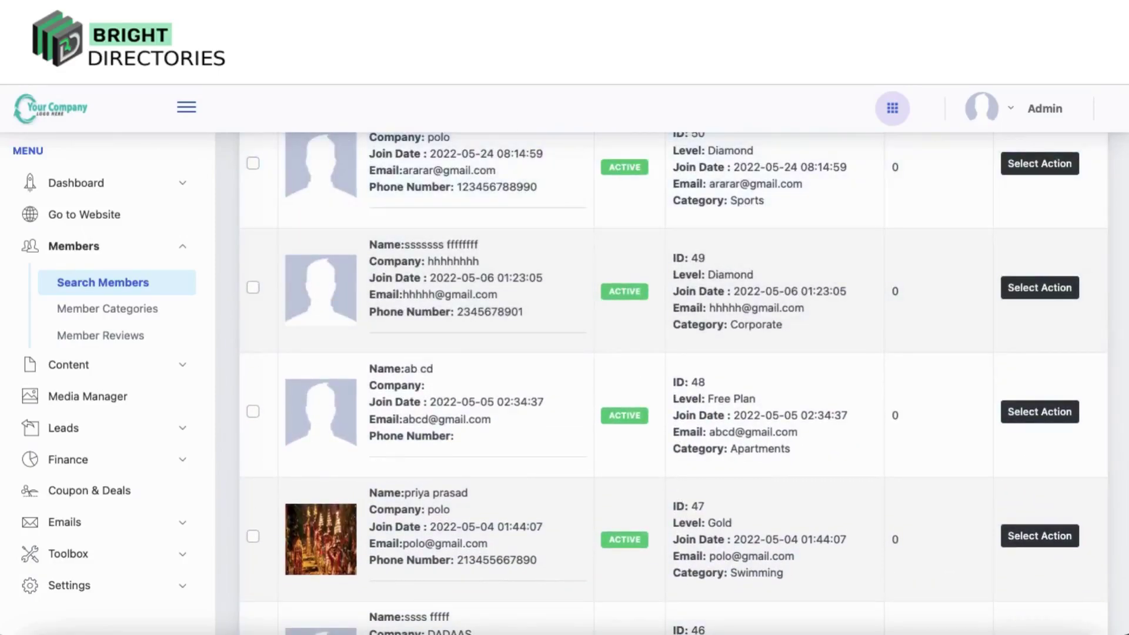